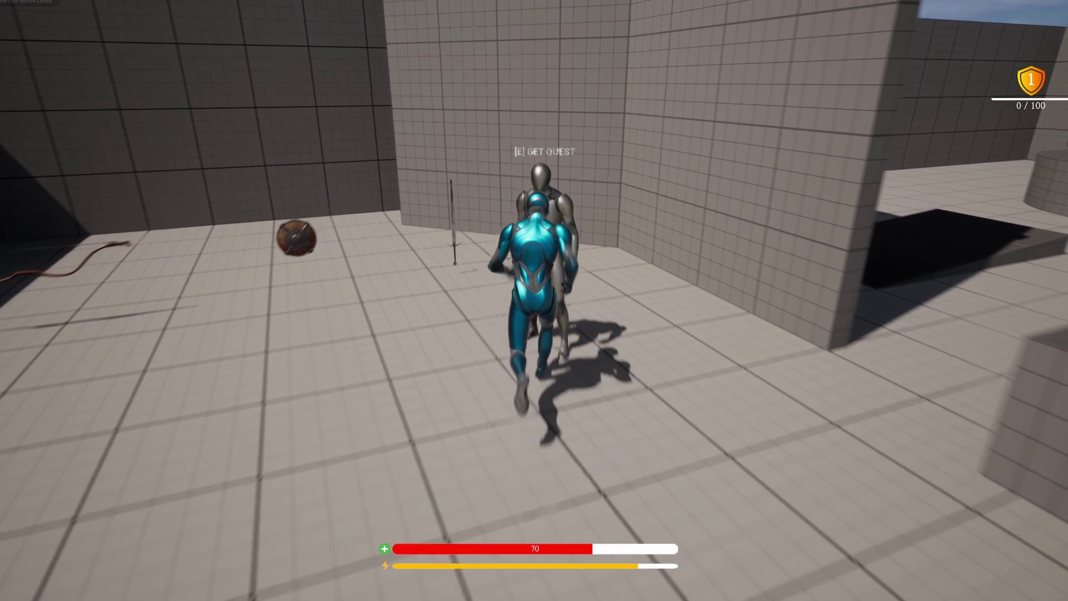
# - Preview the NPC's quest menu in Play mode, pick the first quest, then reopen the menu
pyautogui.press('e')
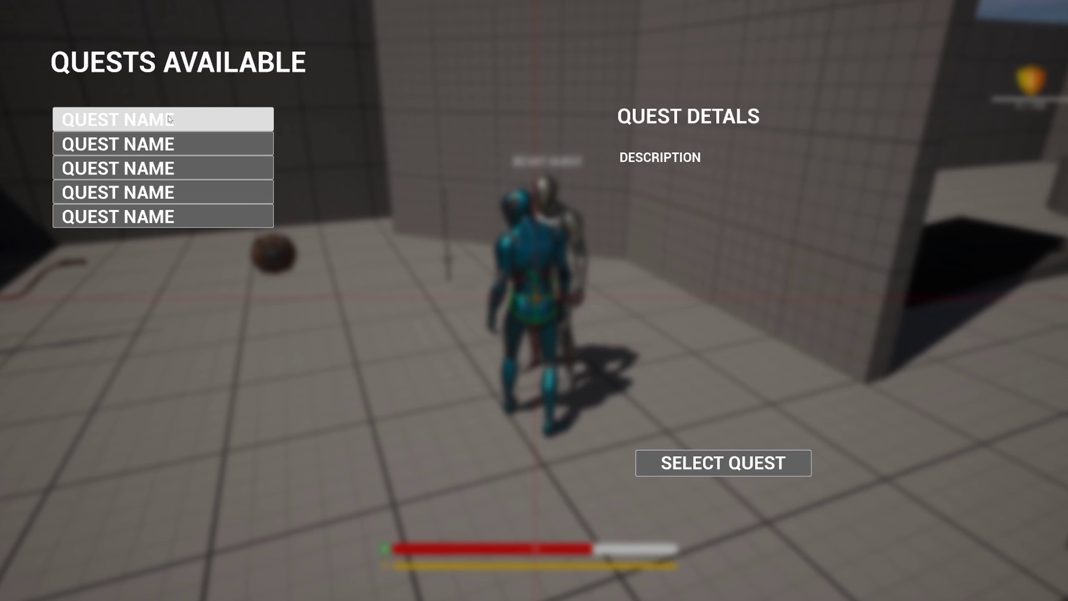
pyautogui.click(175, 125)
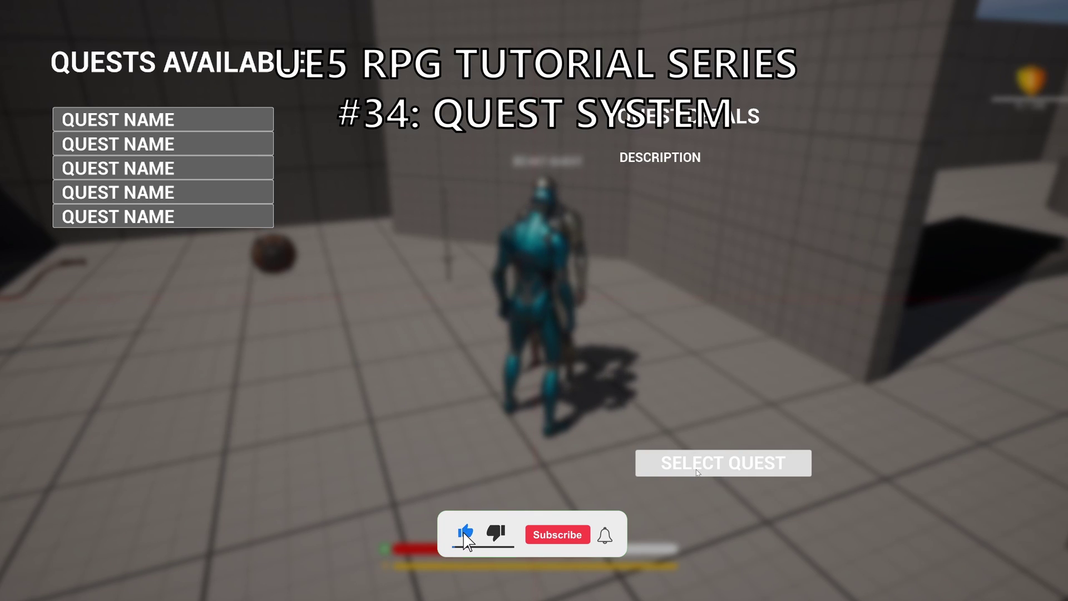
pyautogui.press('Escape')
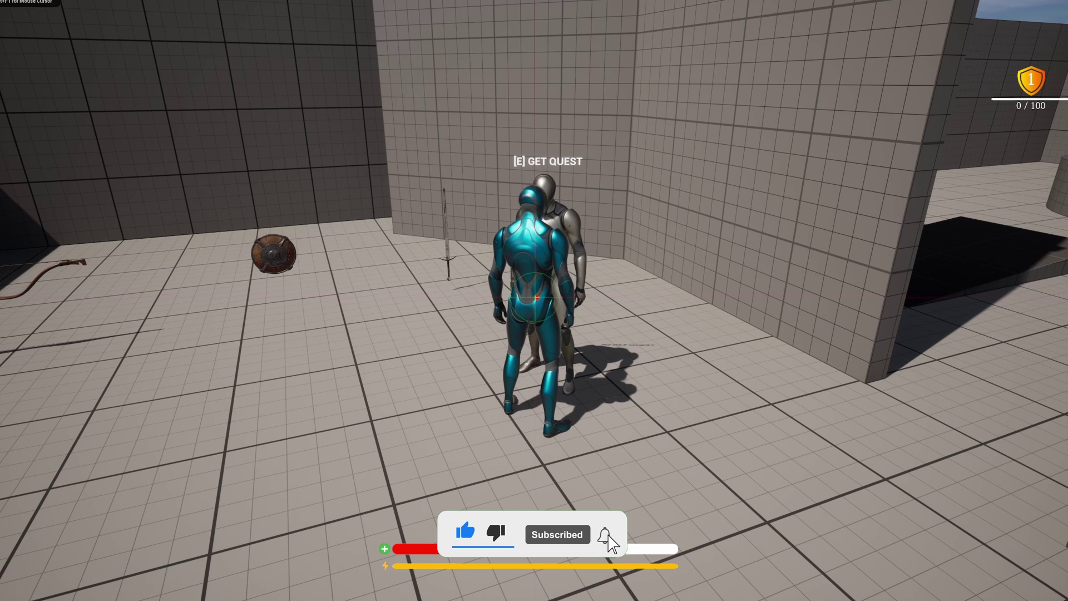
pyautogui.press('w')
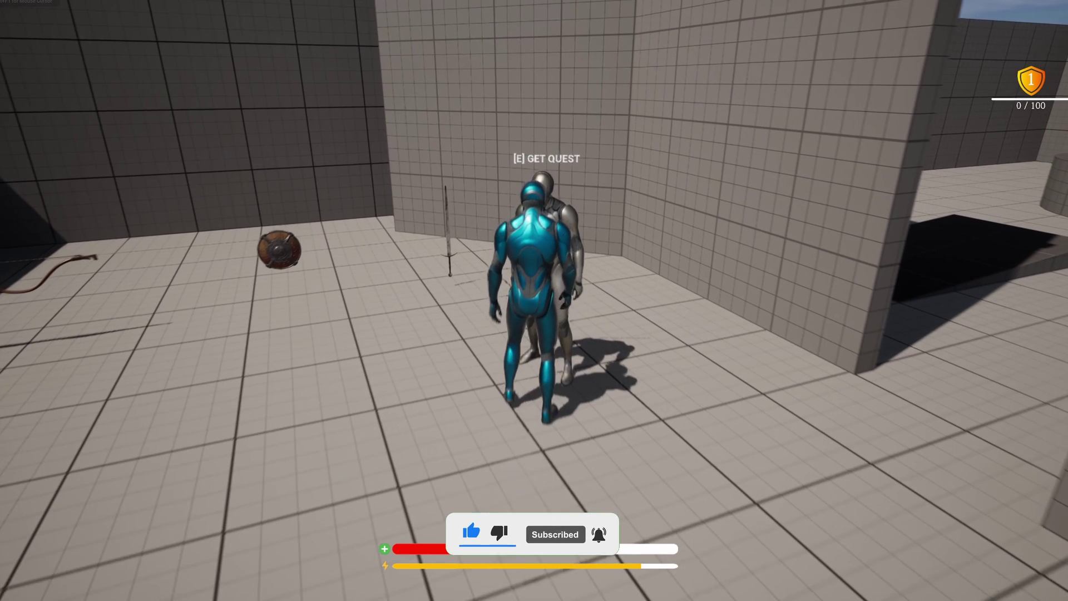
pyautogui.press('e')
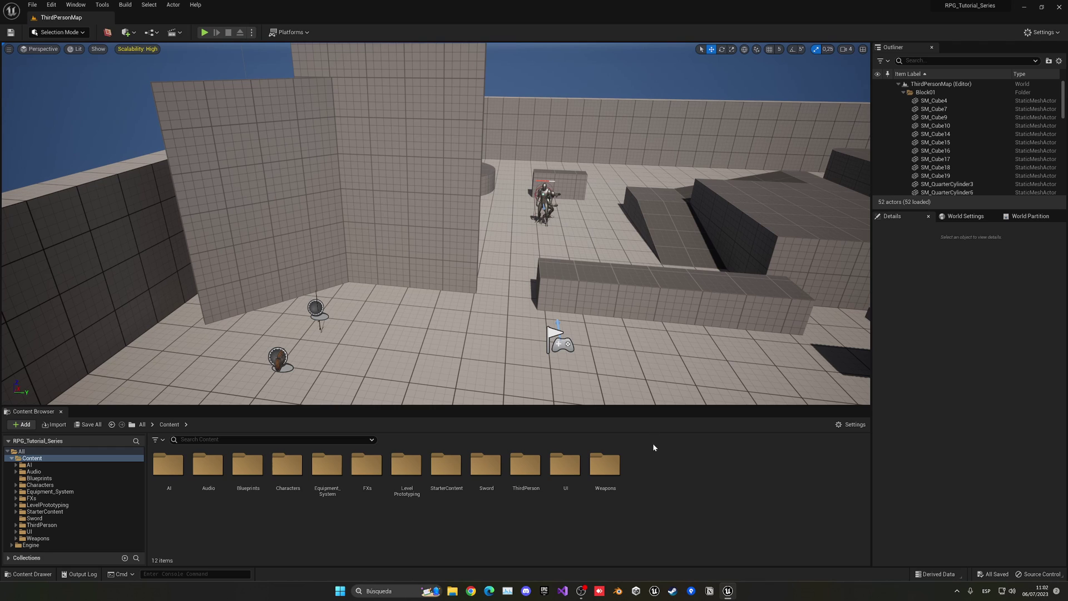
# - Create a Quest_System folder under Content and open it
pyautogui.rightClick(653, 447)
pyautogui.click(688, 201)
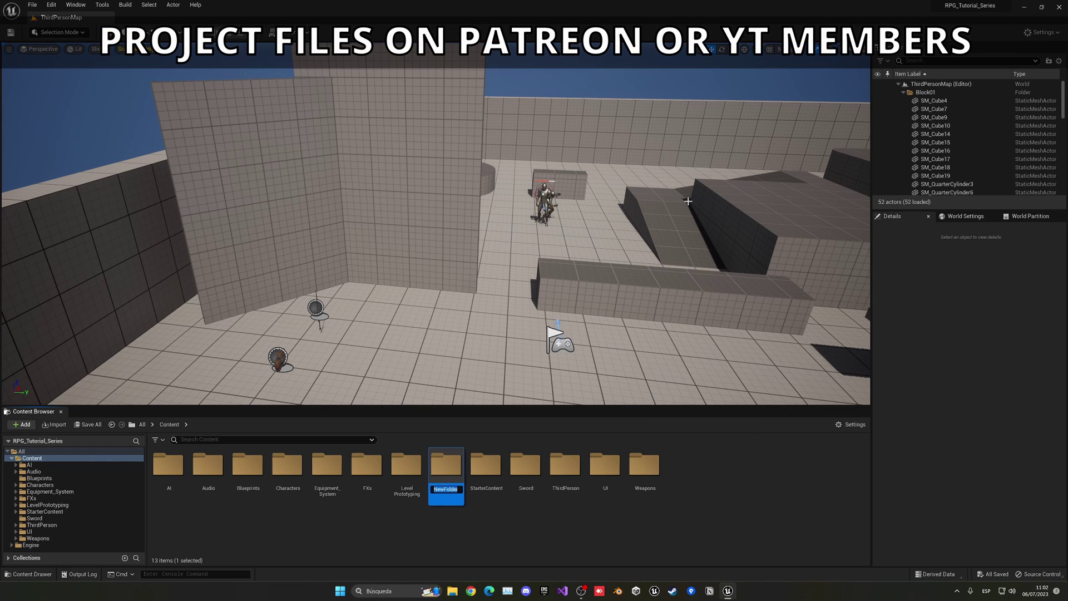
pyautogui.write('Q')
pyautogui.write('uest')
pyautogui.write('_System')
pyautogui.press('Return')
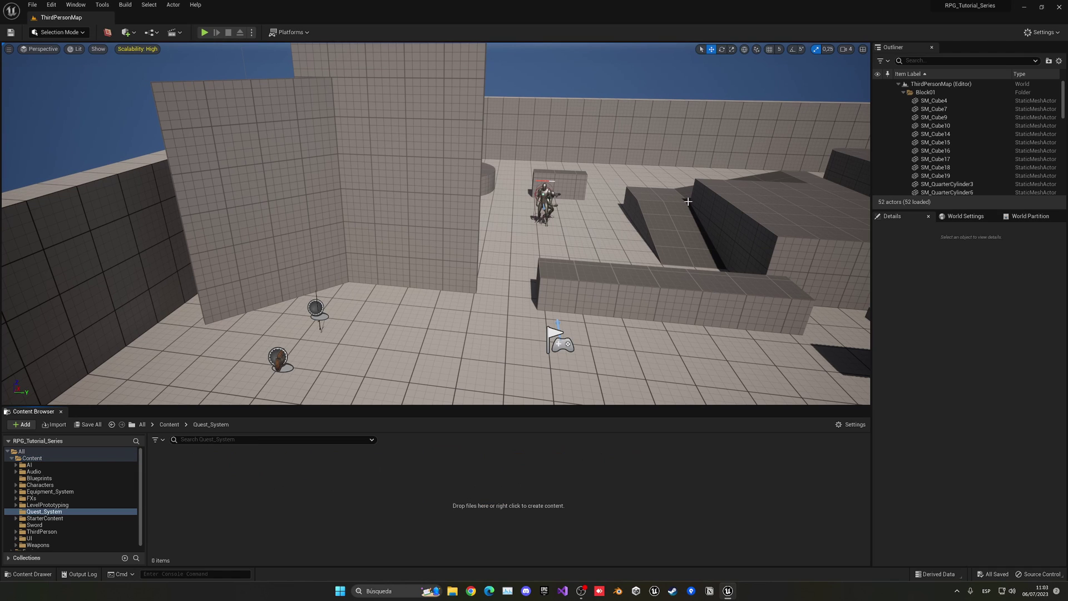
# - Create a new Blueprint Structure asset in Quest_System and start naming it S_Quest
pyautogui.rightClick(225, 476)
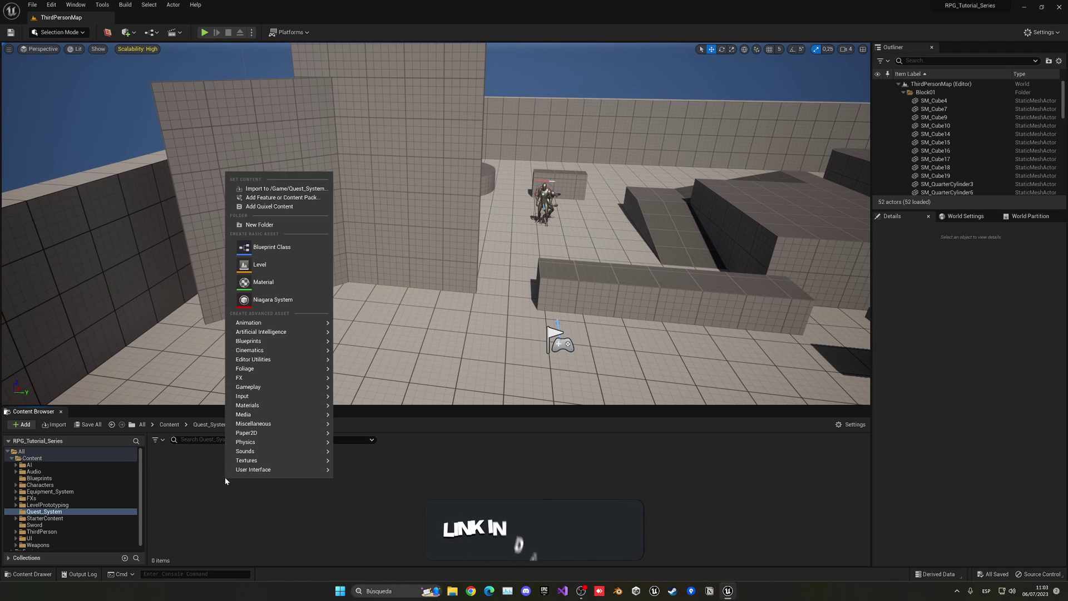
pyautogui.moveTo(250, 341)
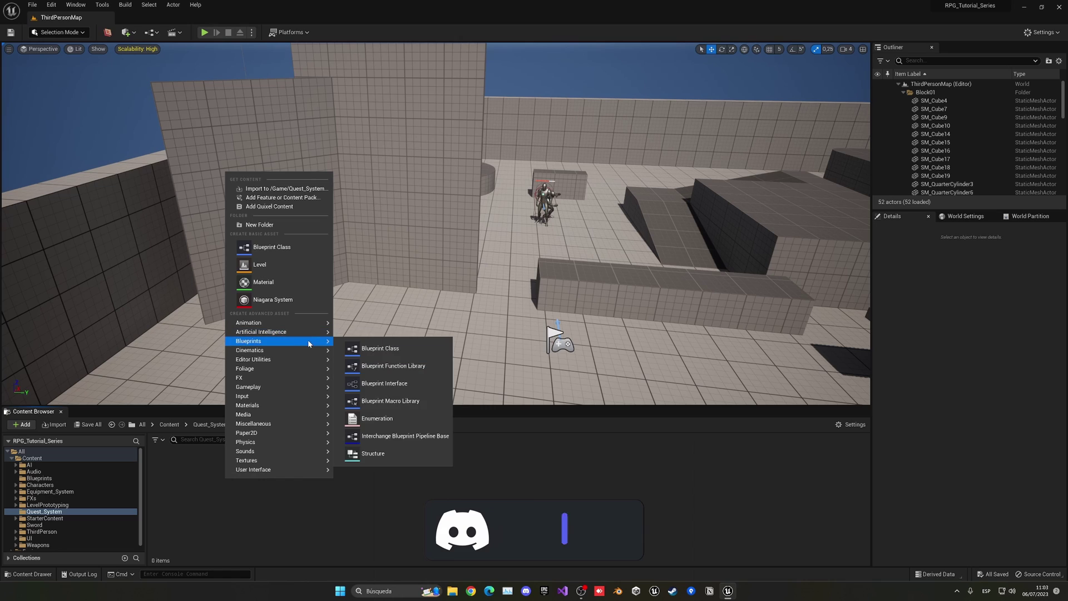
pyautogui.click(386, 456)
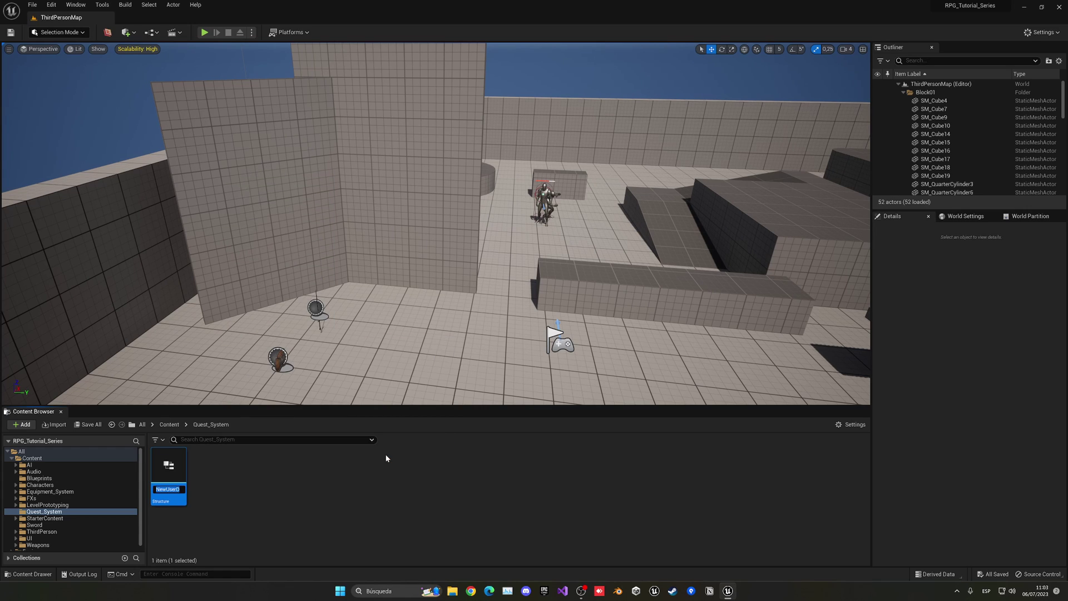
pyautogui.write('S_QuestDe')
# - Name the structure S_Quest, dock its editor, and make the first member a String called Name
pyautogui.press('BackSpace')
pyautogui.press('BackSpace')
pyautogui.press('Return')
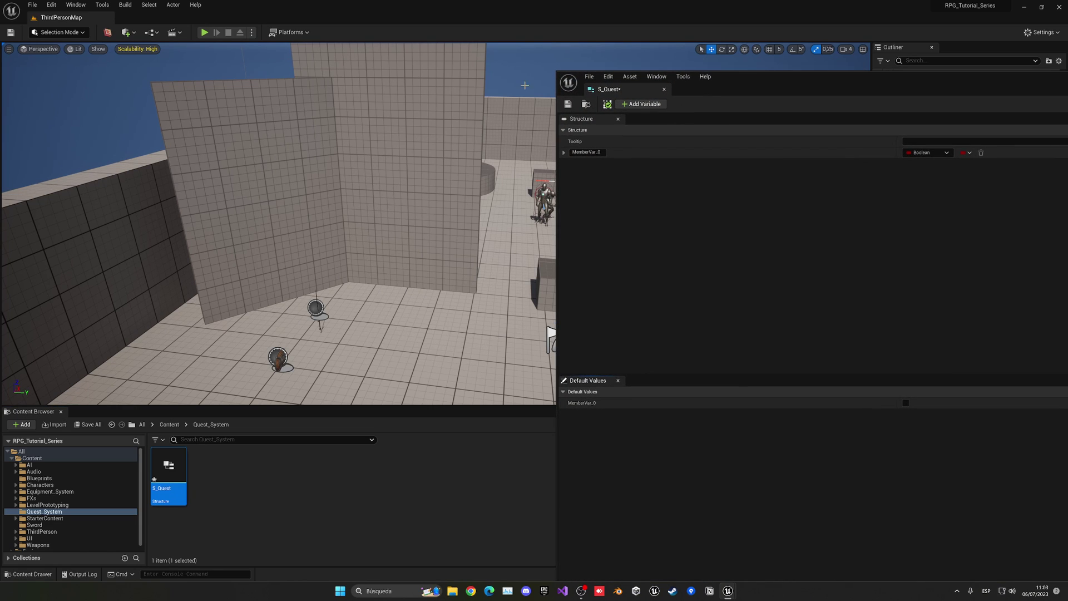
pyautogui.moveTo(625, 88); pyautogui.dragTo(278, 20)
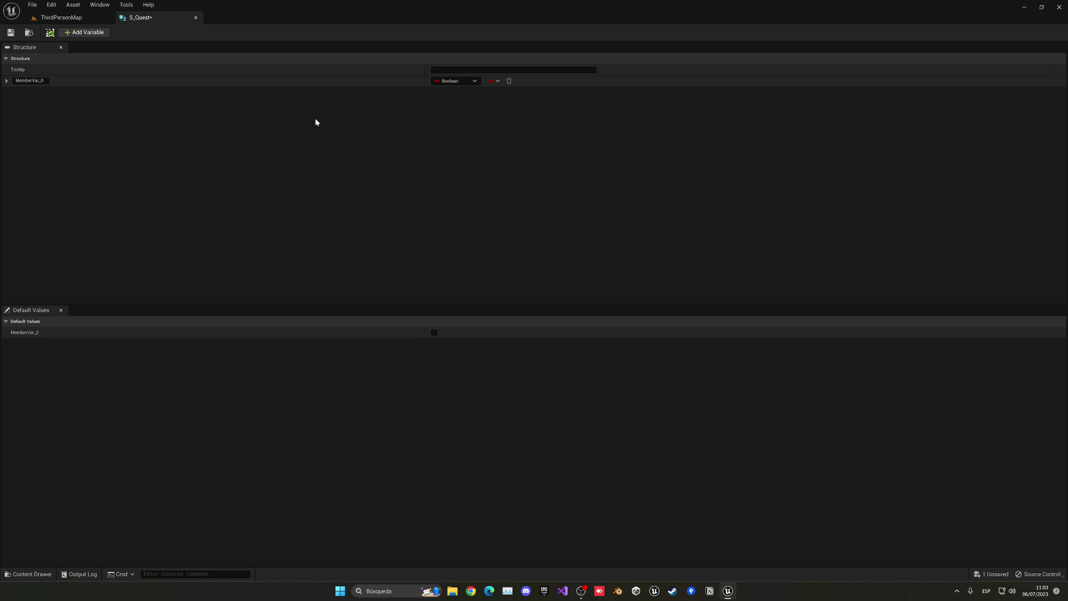
pyautogui.doubleClick(39, 81)
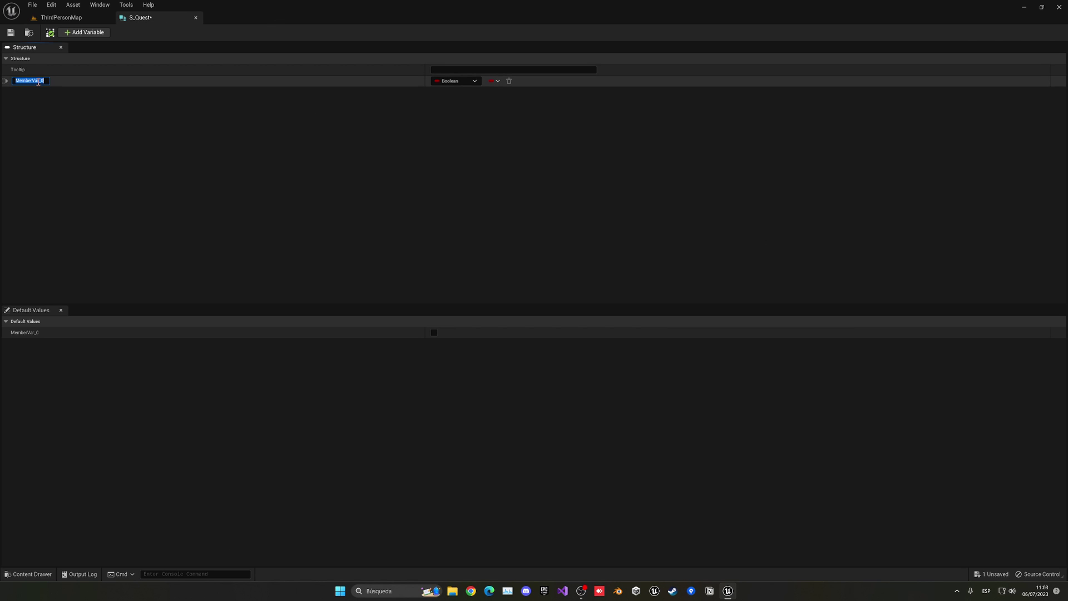
pyautogui.write('Name')
pyautogui.press('Return')
pyautogui.click(455, 81)
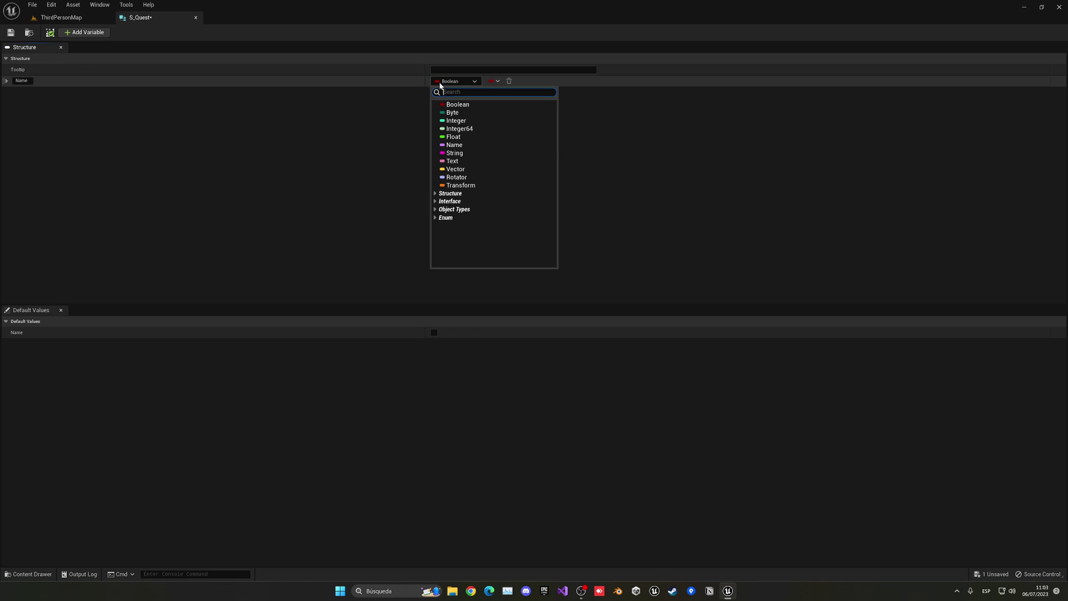
pyautogui.click(454, 152)
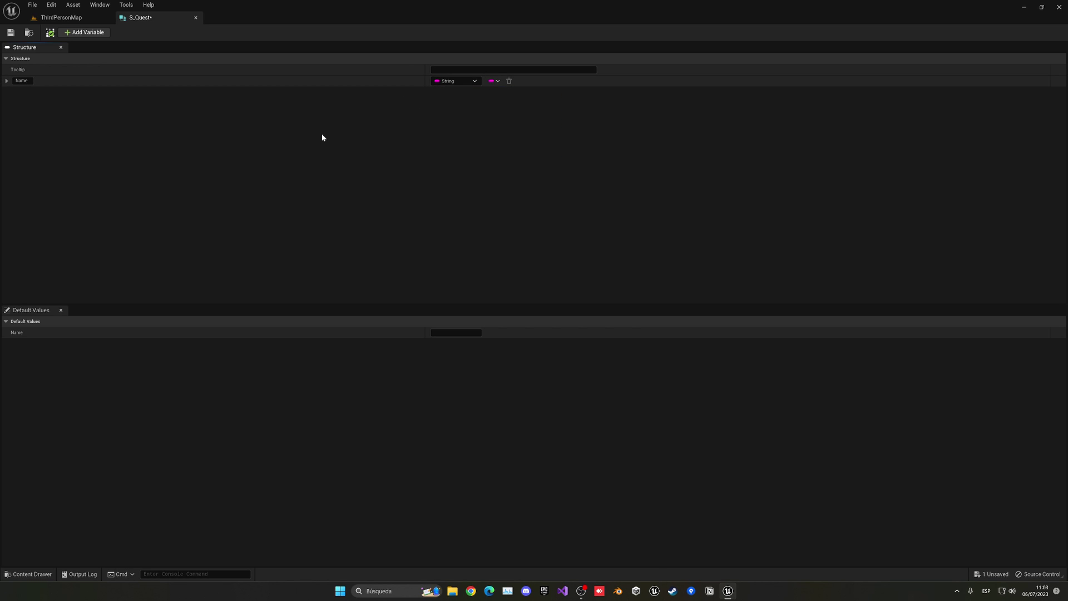
# - Add a Description member and a Boolean member named Secundary
pyautogui.click(83, 32)
pyautogui.write('B')
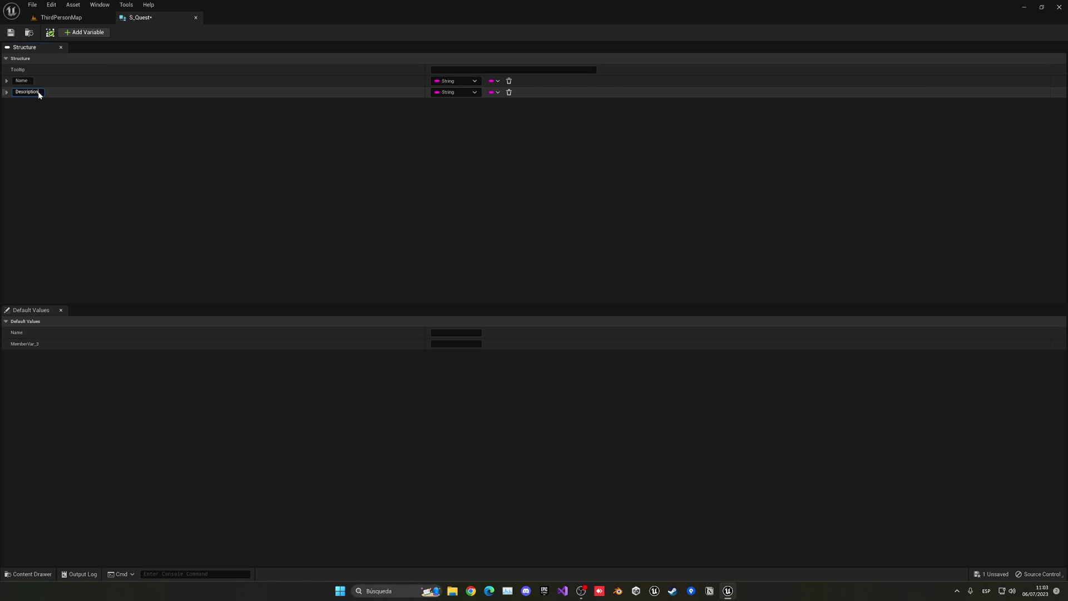
pyautogui.press('Return')
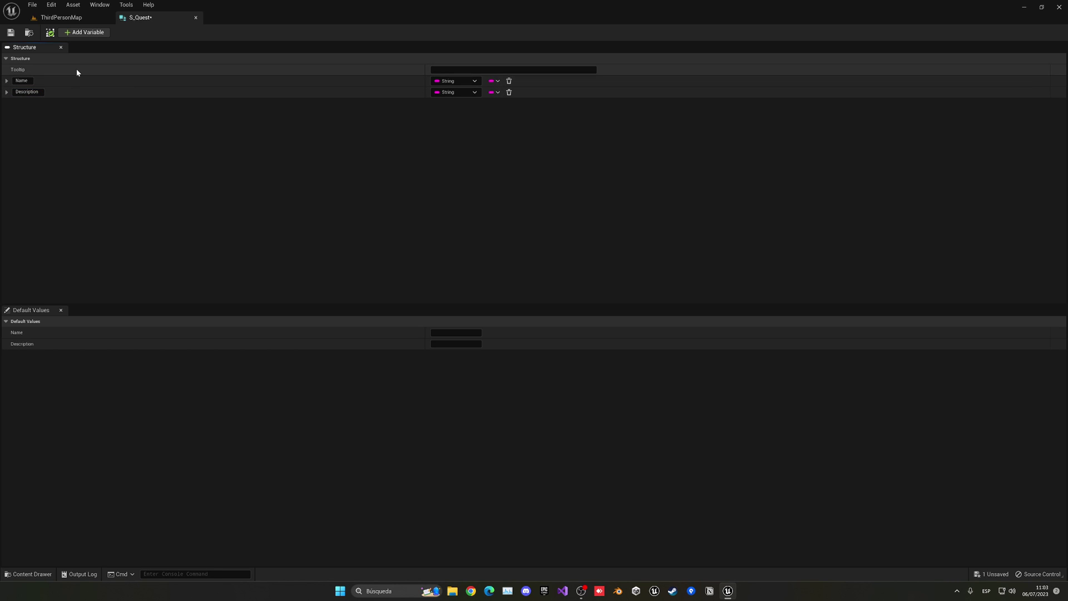
pyautogui.click(83, 33)
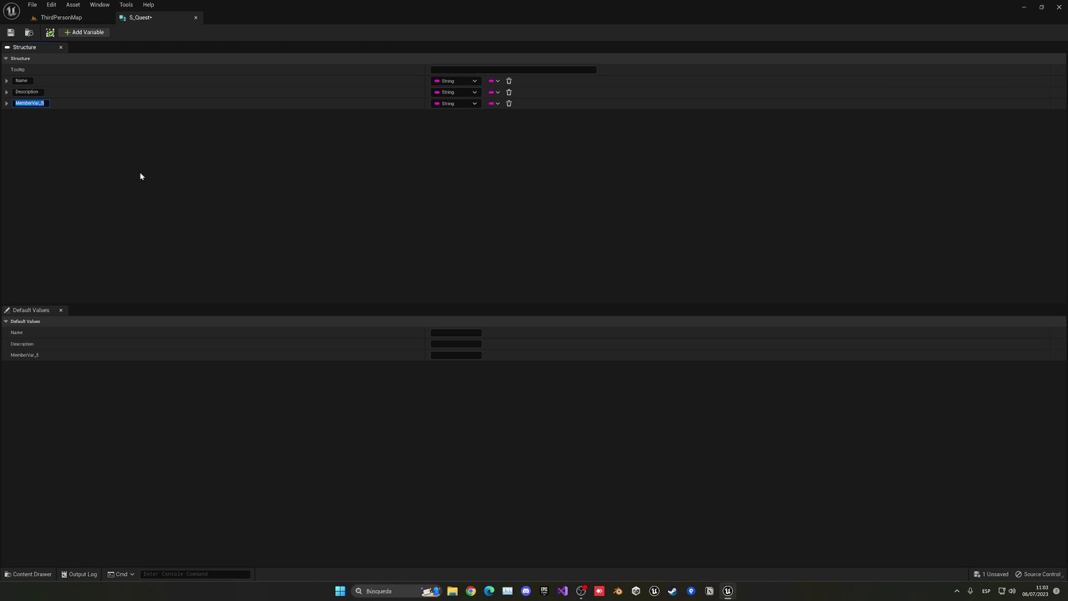
pyautogui.write('Secundary')
pyautogui.press('Return')
pyautogui.click(462, 104)
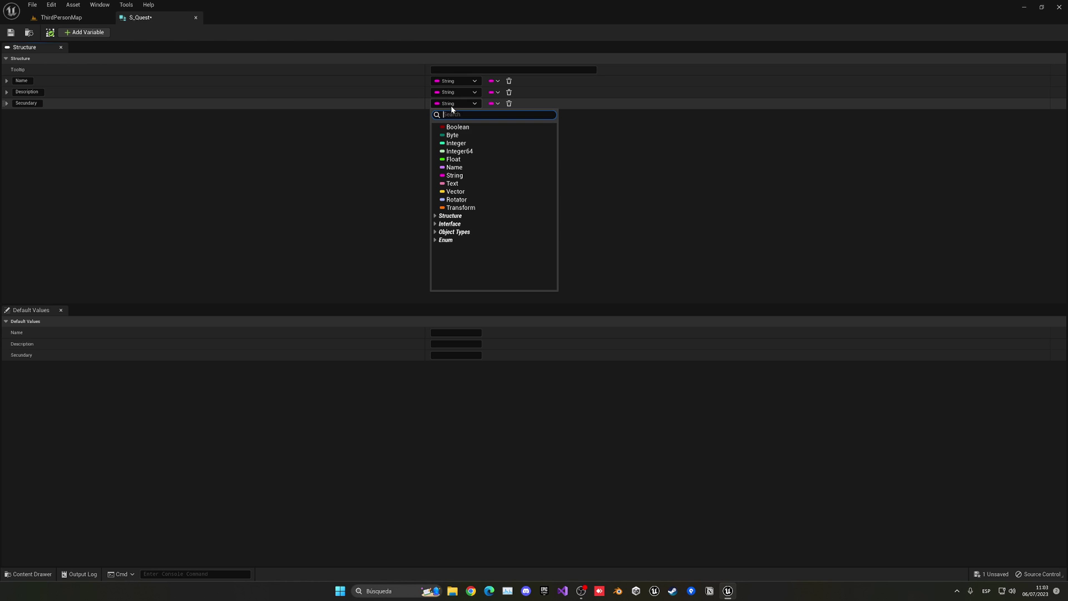
pyautogui.click(453, 127)
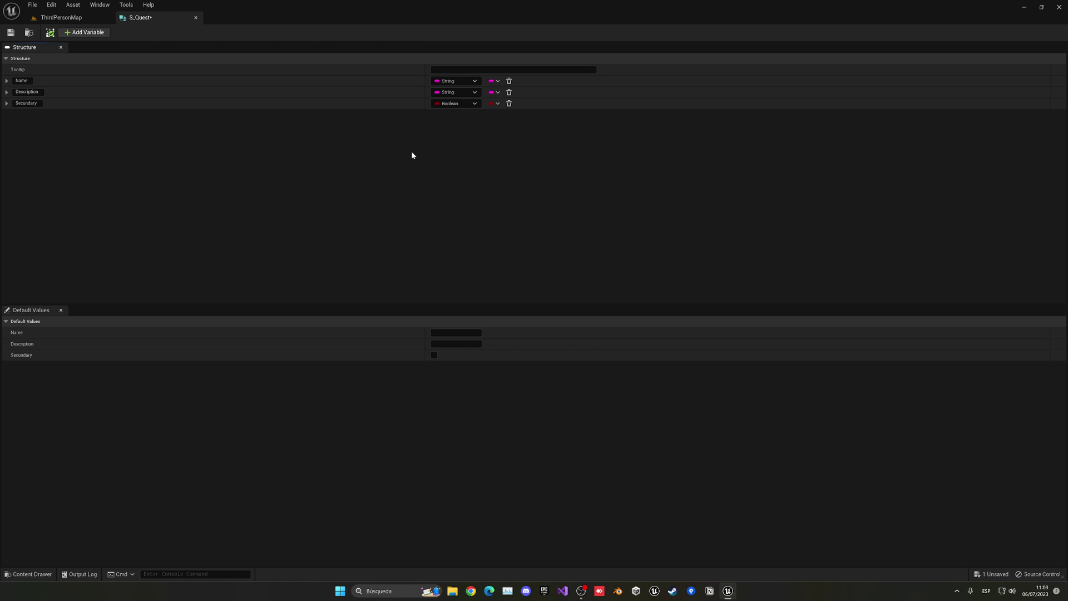
# - Add a Completed member, then save and close S_Quest
pyautogui.click(83, 32)
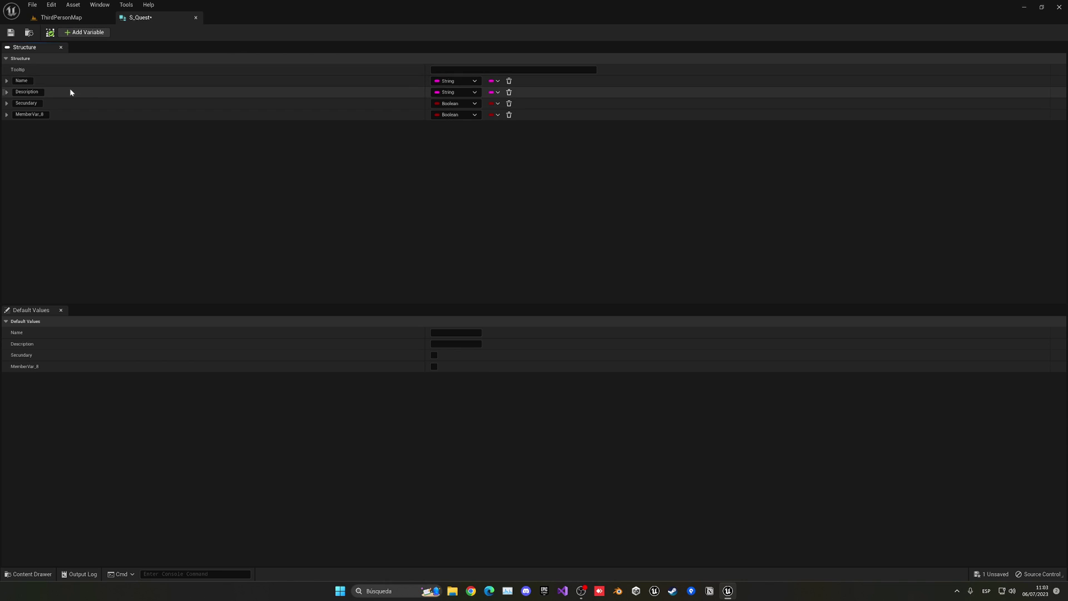
pyautogui.write('Completed')
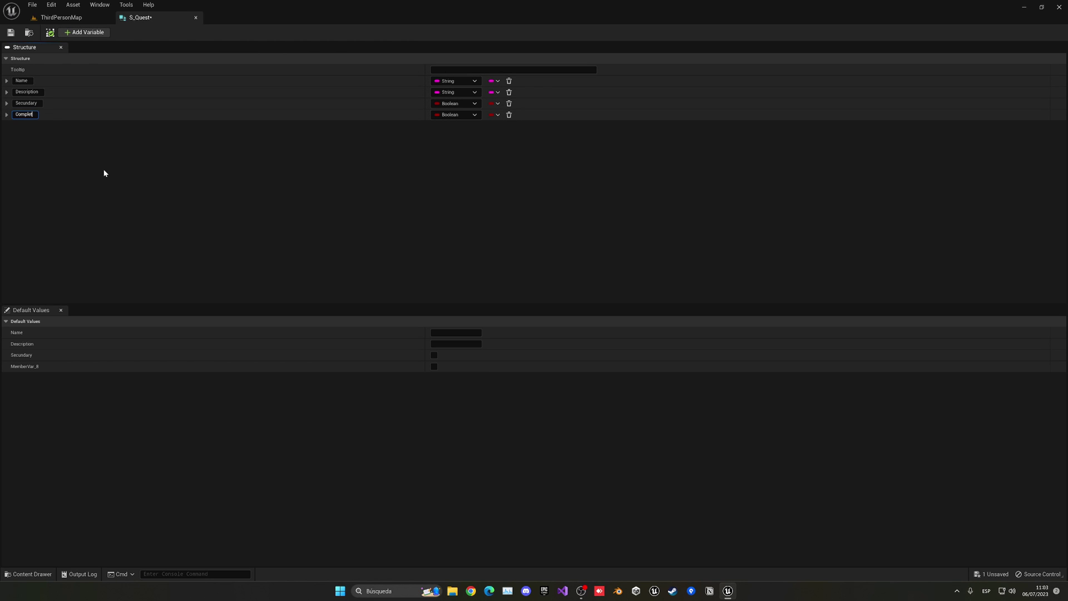
pyautogui.press('Return')
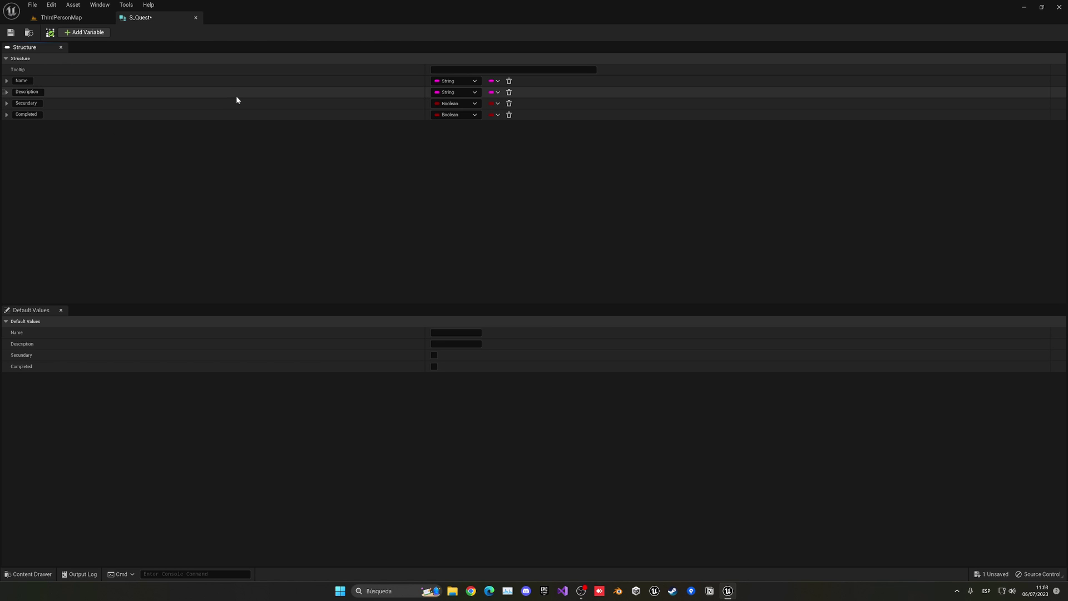
pyautogui.click(11, 32)
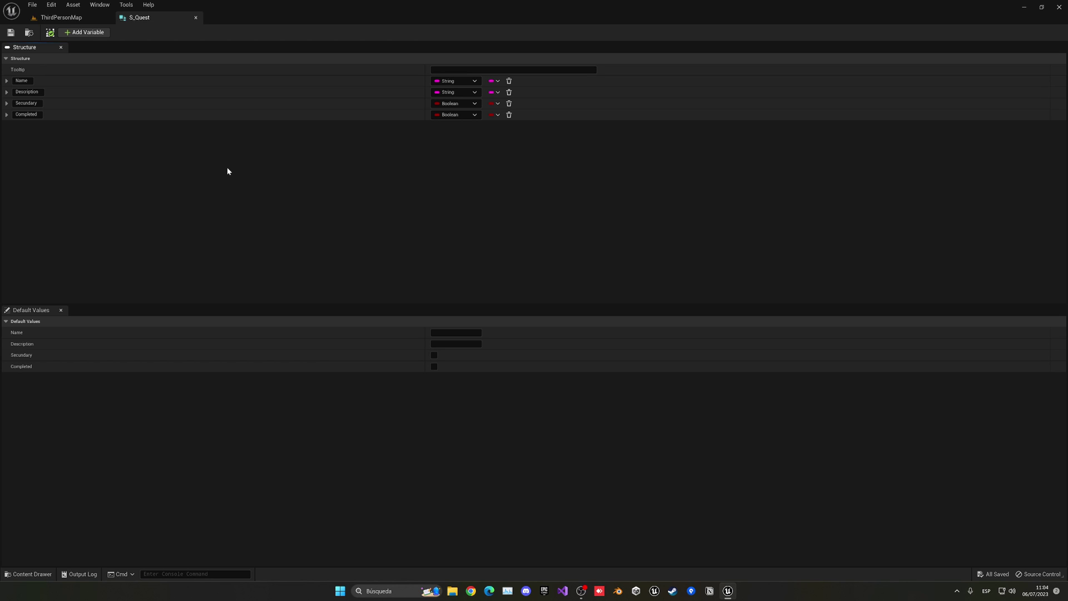
pyautogui.click(195, 18)
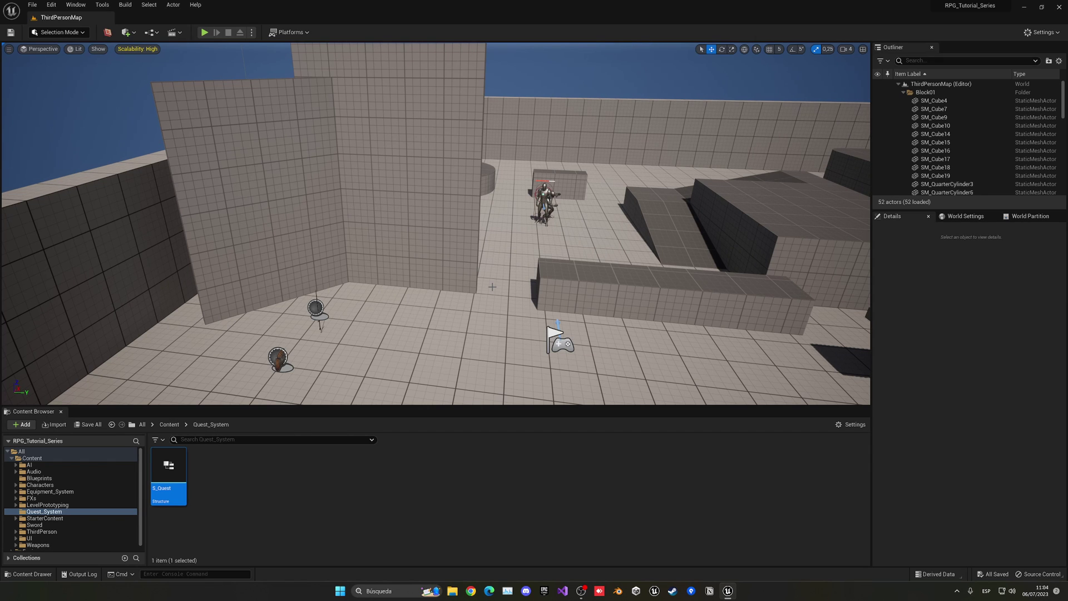
# - Locate the BP_Dummy asset in Blueprints and copy it into Quest_System
pyautogui.click(548, 197)
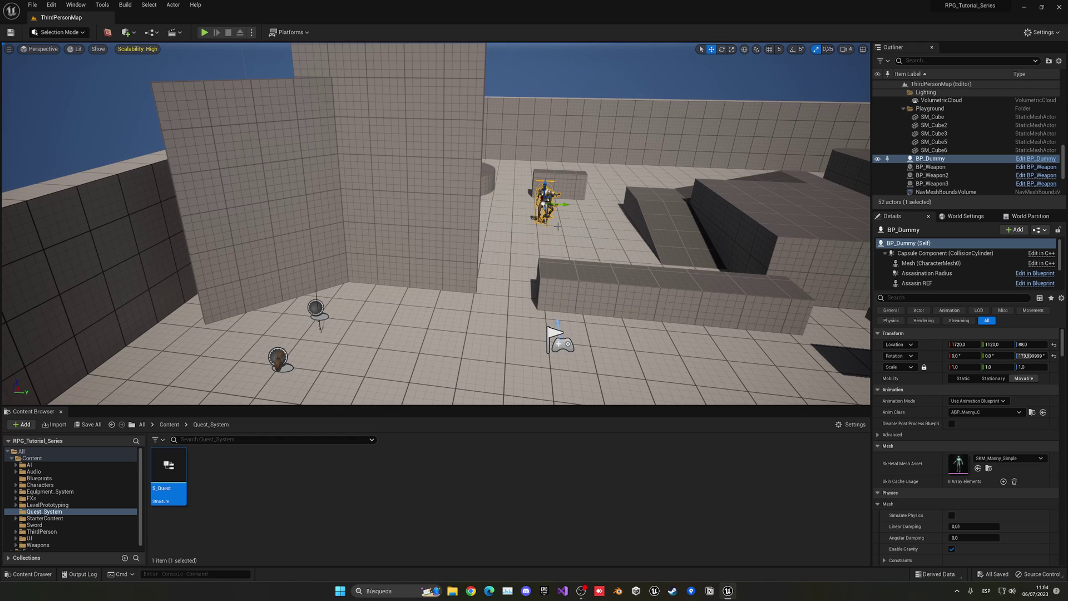
pyautogui.hotkey('ctrl', 'b')
pyautogui.click(169, 424)
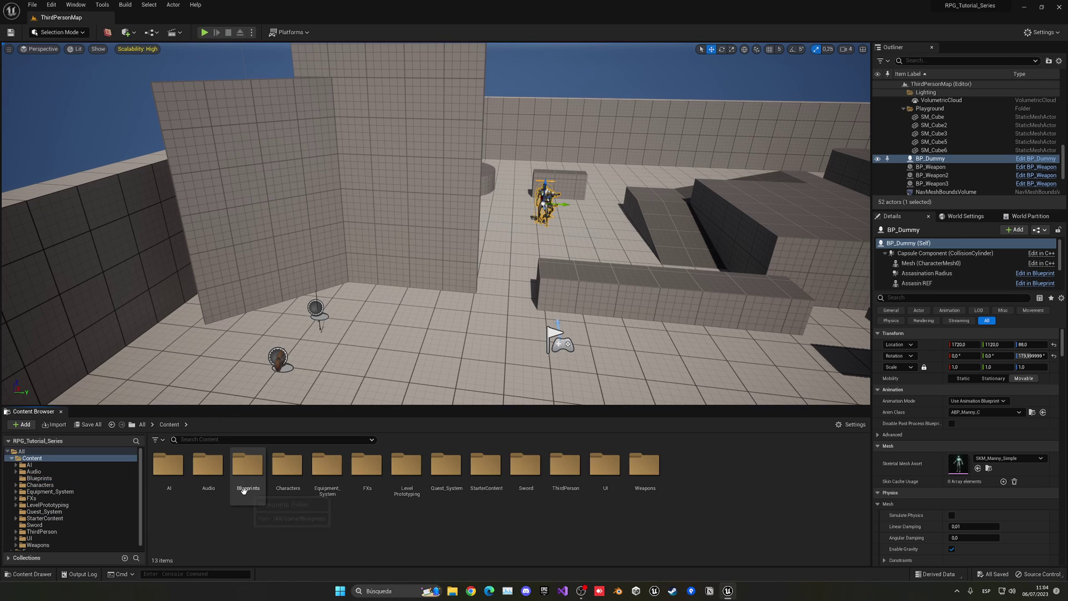
pyautogui.doubleClick(247, 470)
pyautogui.click(155, 498)
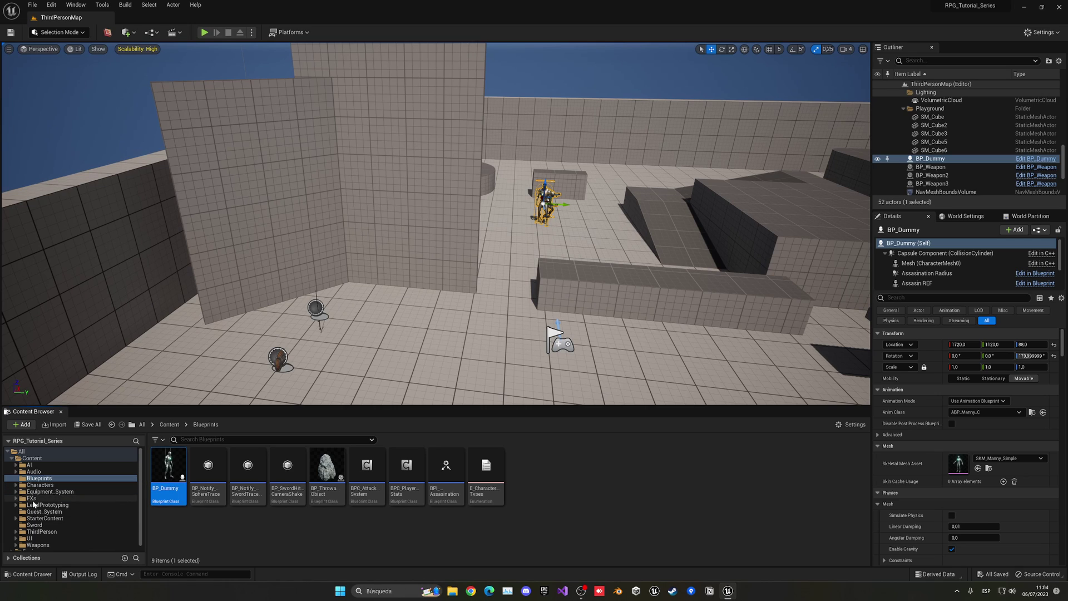
pyautogui.moveTo(168, 470); pyautogui.dragTo(55, 515)
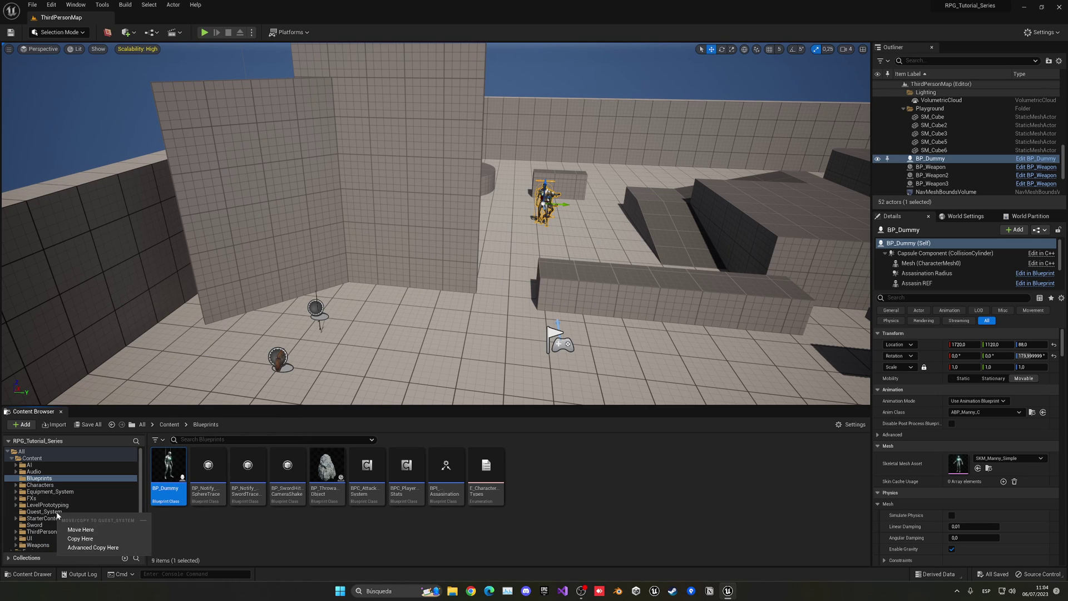
pyautogui.click(83, 539)
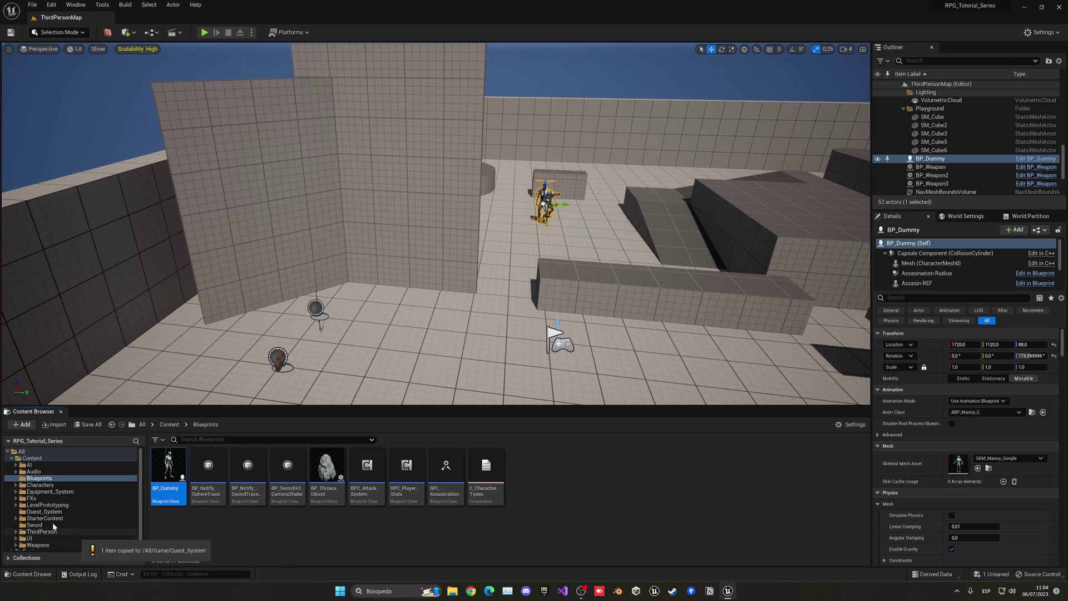
# - Rename the copied asset in Quest_System to BP_QuestGiver
pyautogui.click(45, 511)
pyautogui.click(164, 491)
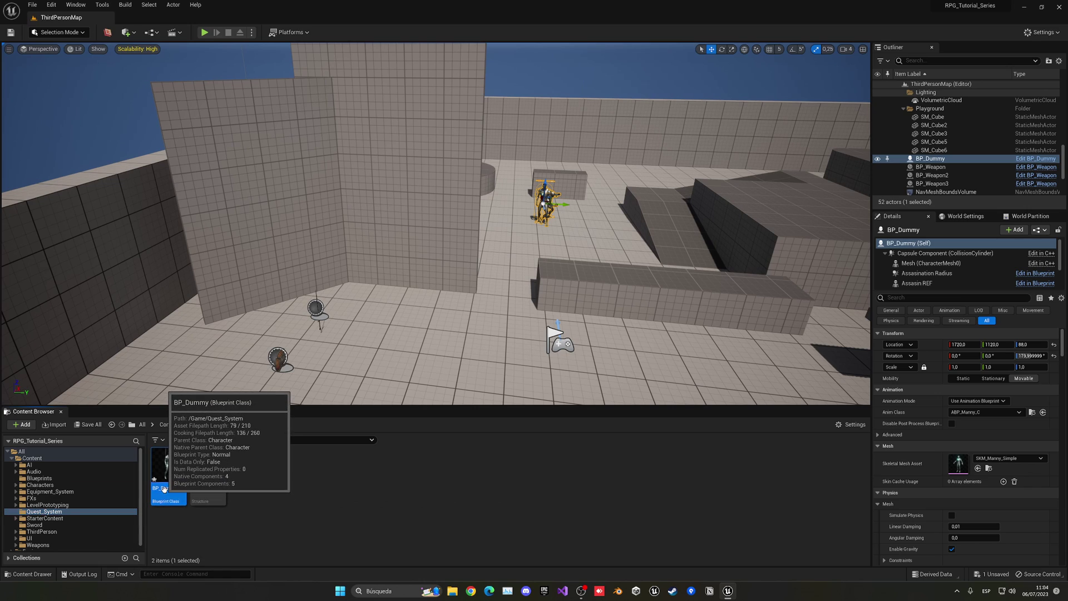
pyautogui.click(165, 490)
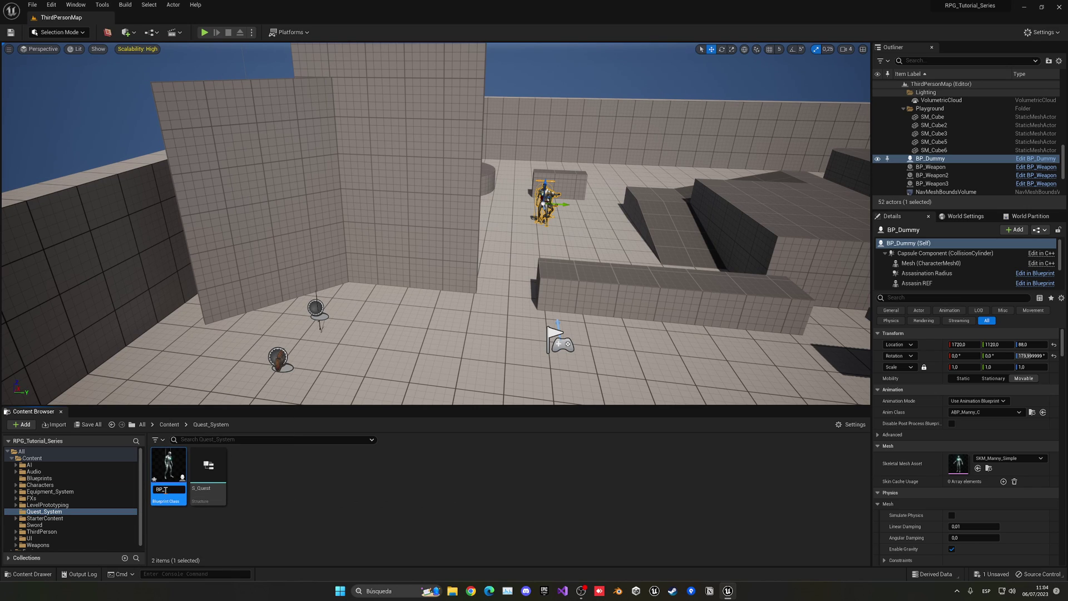
pyautogui.write('QuestGiver')
pyautogui.press('Return')
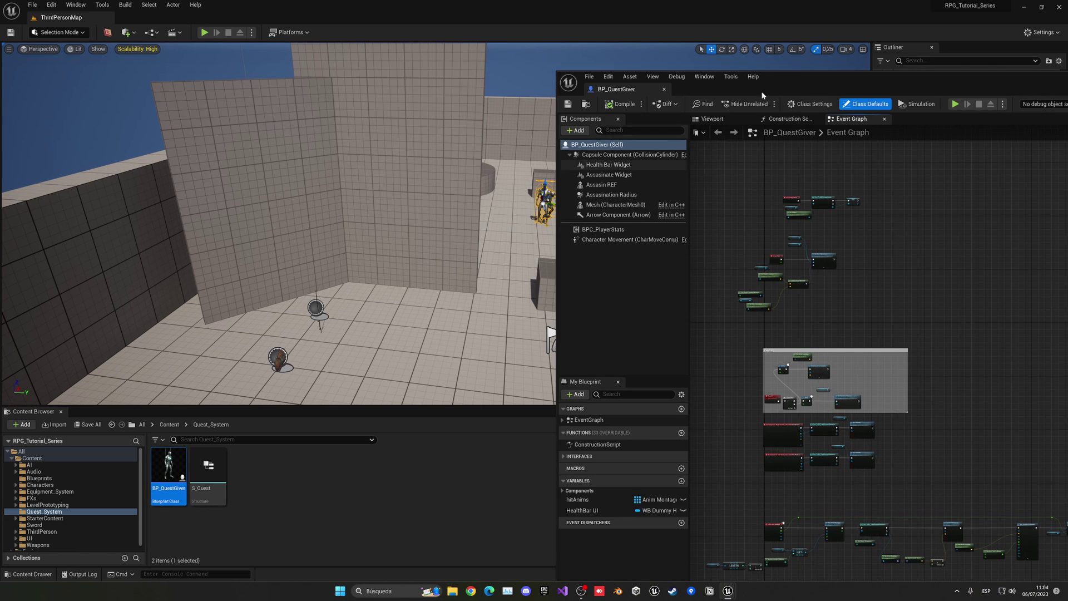
# - Delete the Event AnyDamage node chain from BP_QuestGiver's Event Graph
pyautogui.moveTo(652, 86); pyautogui.dragTo(223, 17)
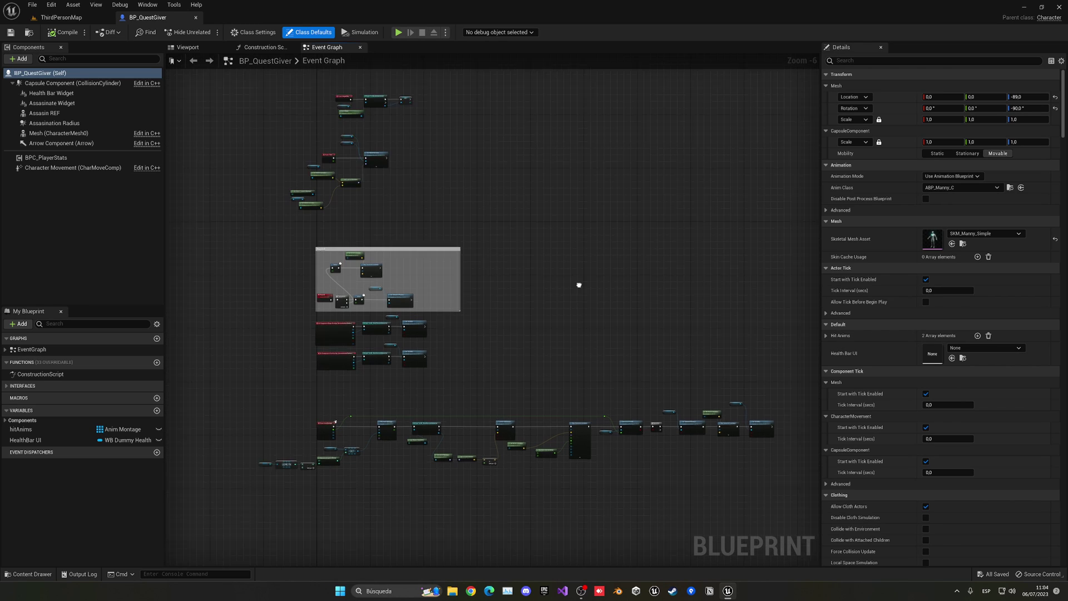
pyautogui.scroll(2, 468, 305)
pyautogui.scroll(-2, 320, 351)
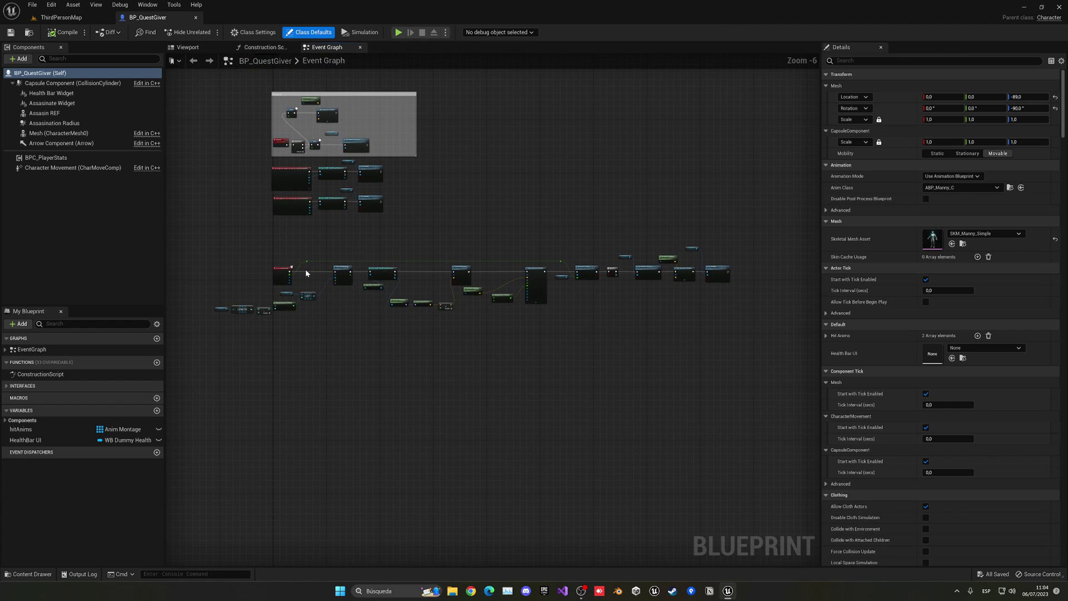
pyautogui.scroll(4, 301, 270)
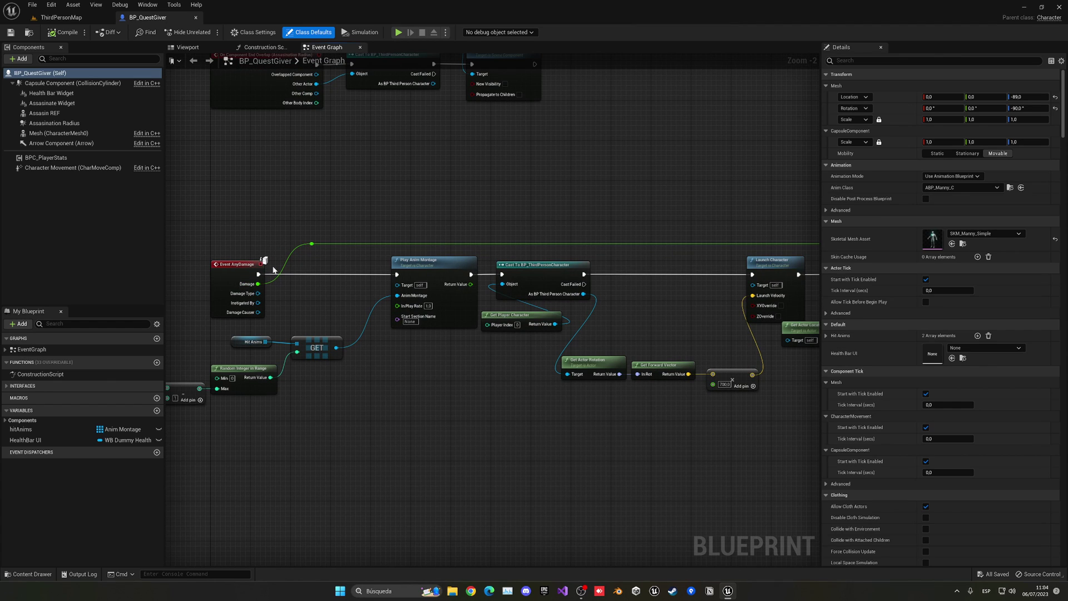
pyautogui.scroll(-1, 268, 293)
pyautogui.moveTo(234, 272); pyautogui.dragTo(304, 235, button='right')
pyautogui.scroll(-4, 501, 241)
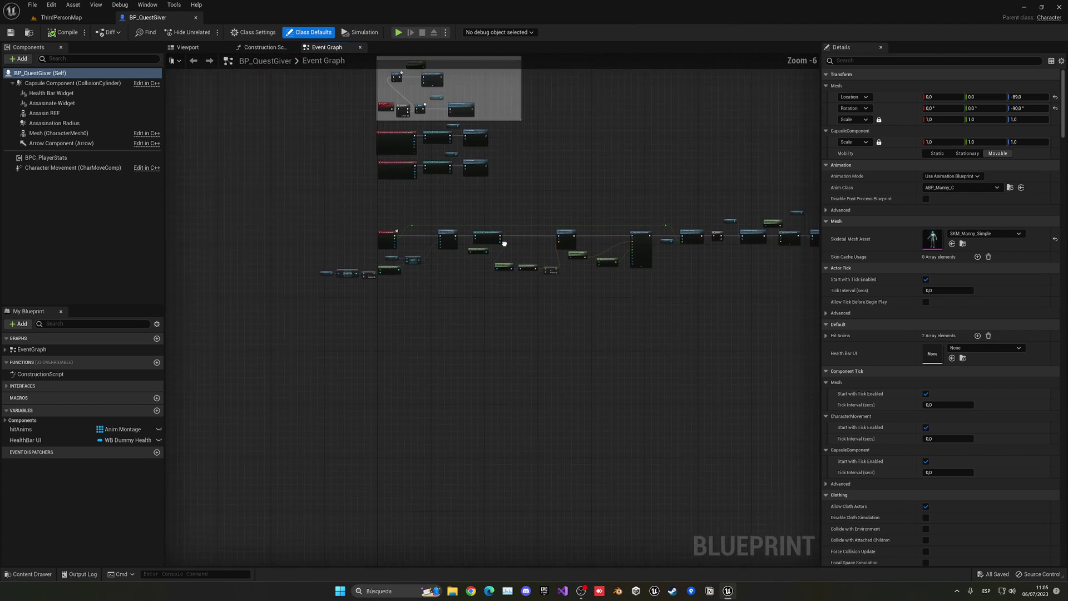
pyautogui.scroll(3, 412, 217)
pyautogui.scroll(-2, 520, 238)
pyautogui.scroll(5, 520, 239)
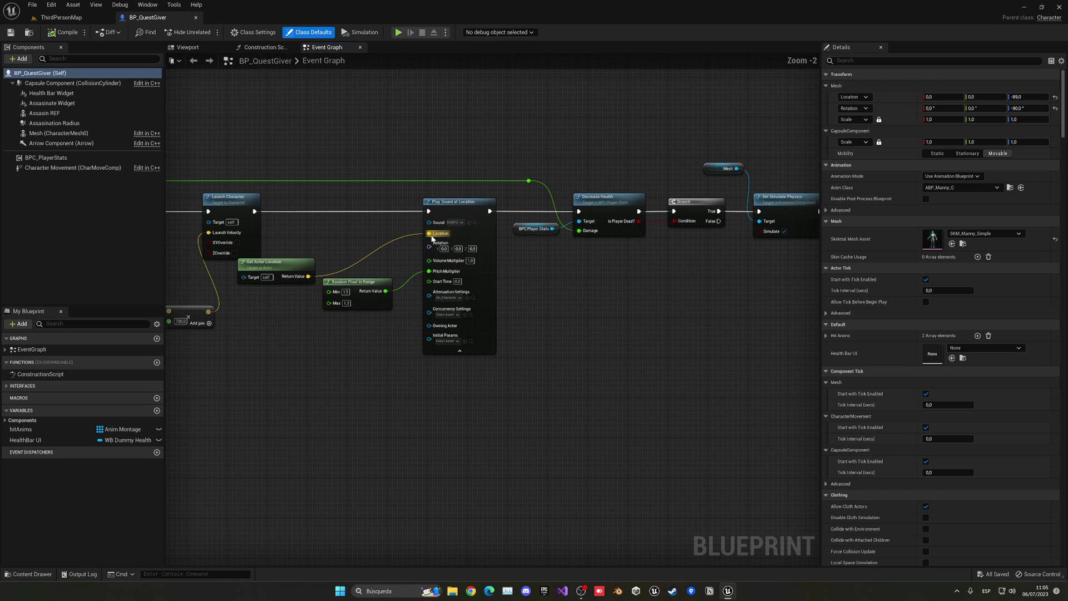
pyautogui.scroll(-4, 529, 368)
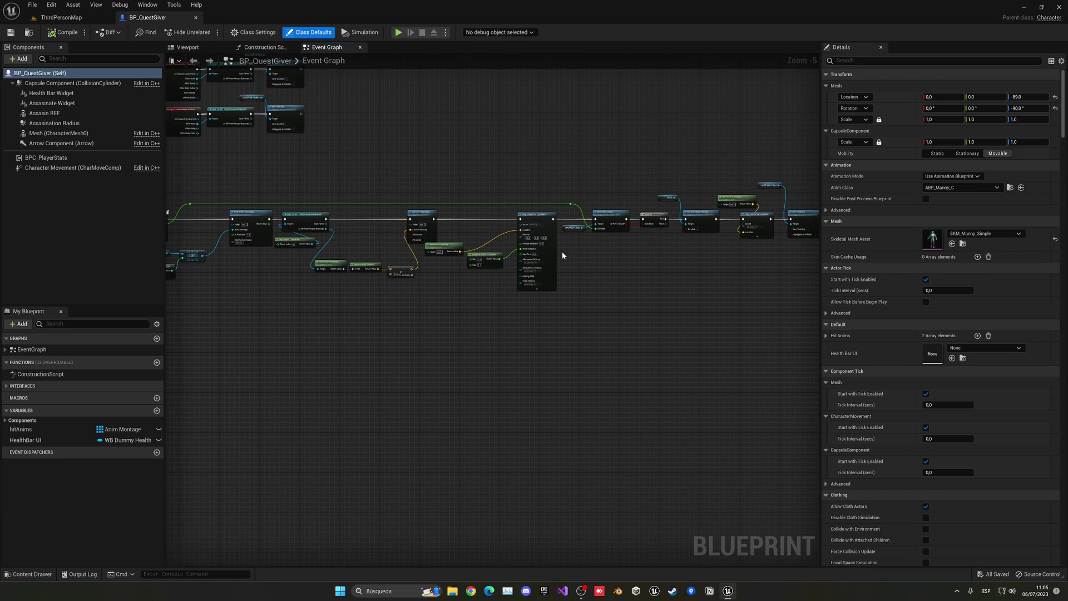
pyautogui.scroll(-2, 568, 258)
pyautogui.moveTo(243, 202); pyautogui.dragTo(767, 301)
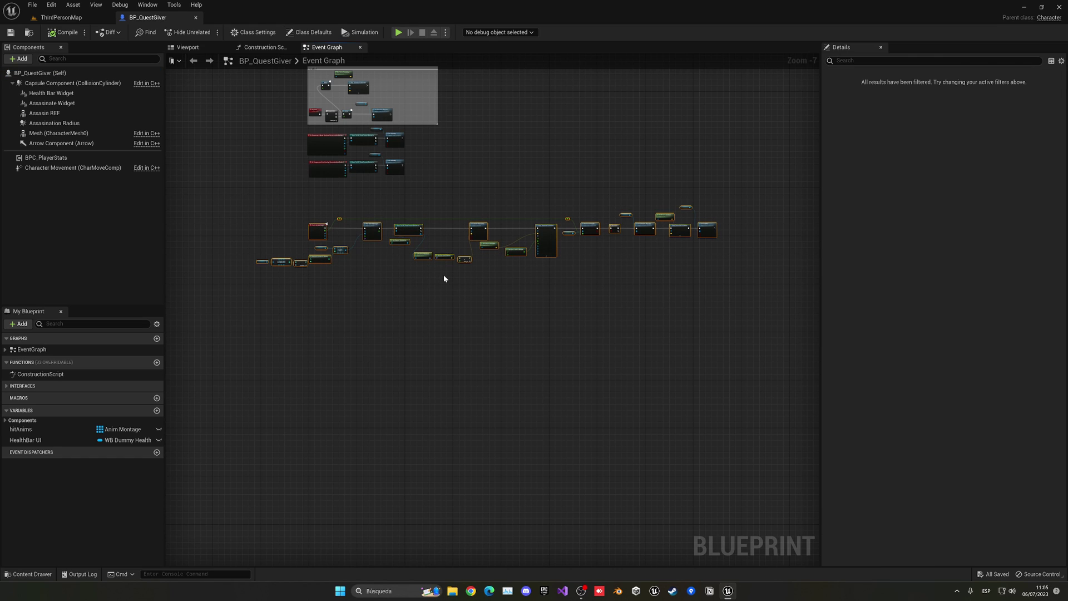
pyautogui.press('Delete')
# - Remove the BPC_PlayerStats component from BP_QuestGiver
pyautogui.moveTo(402, 254); pyautogui.dragTo(426, 373, button='right')
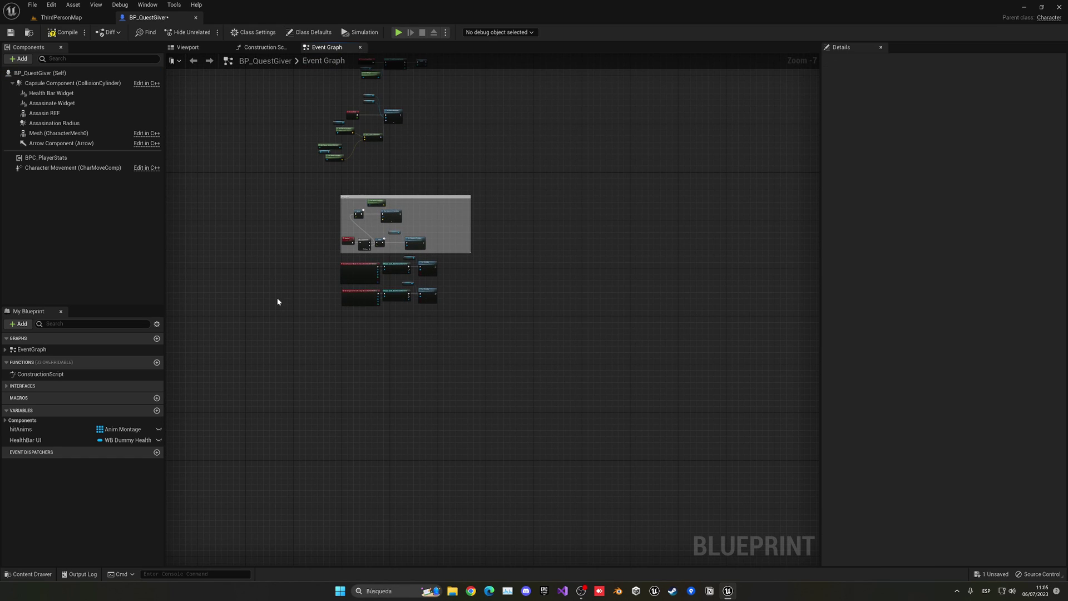
pyautogui.click(128, 158)
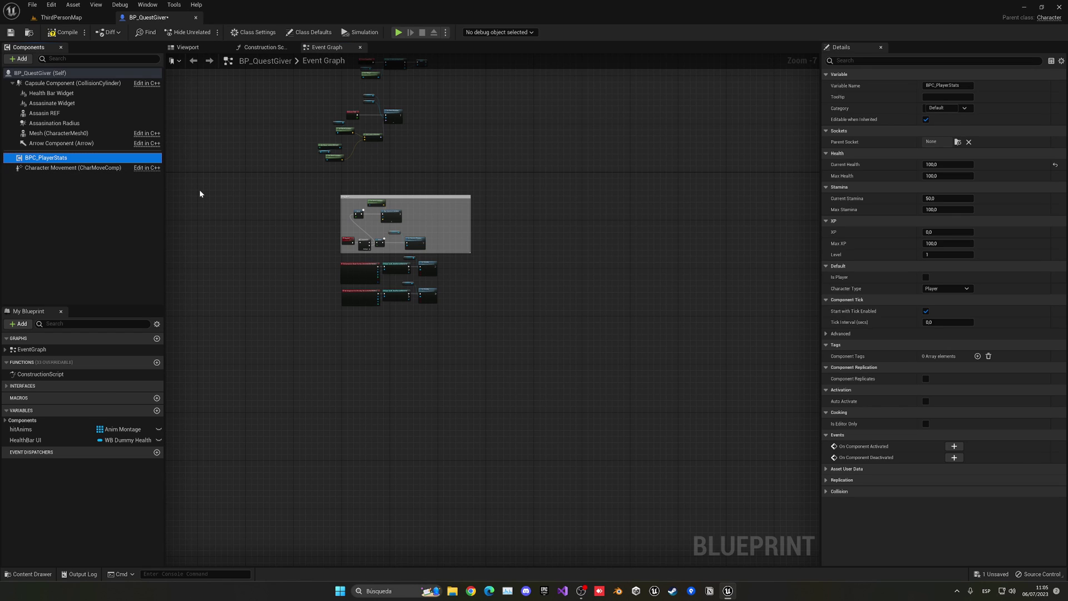
pyautogui.press('Delete')
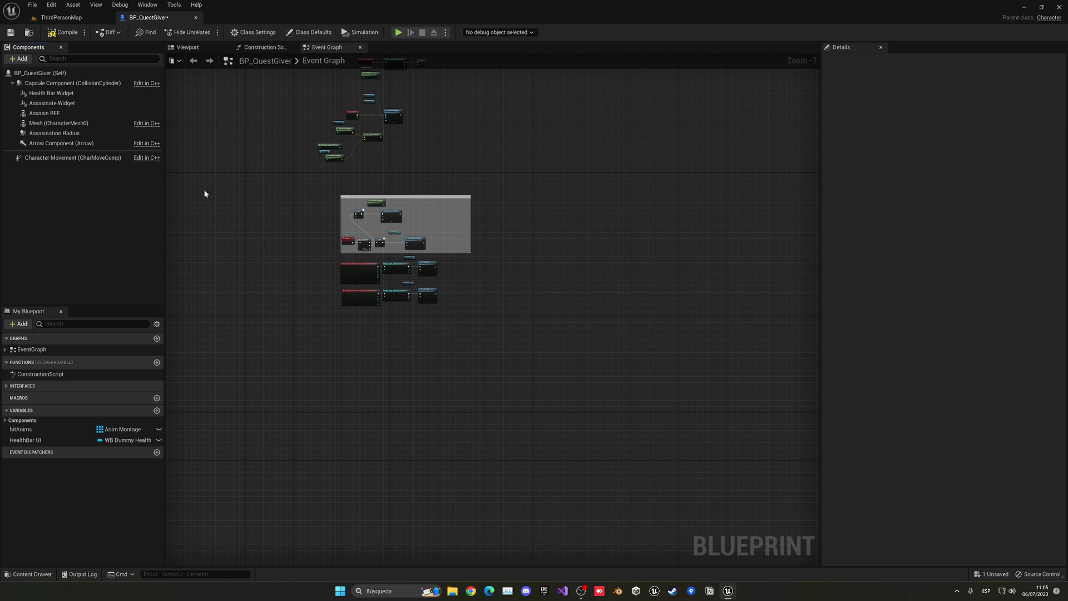
# - Delete the Ragdoll comment box and its nodes
pyautogui.scroll(2, 312, 213)
pyautogui.moveTo(321, 188); pyautogui.dragTo(276, 181, button='right')
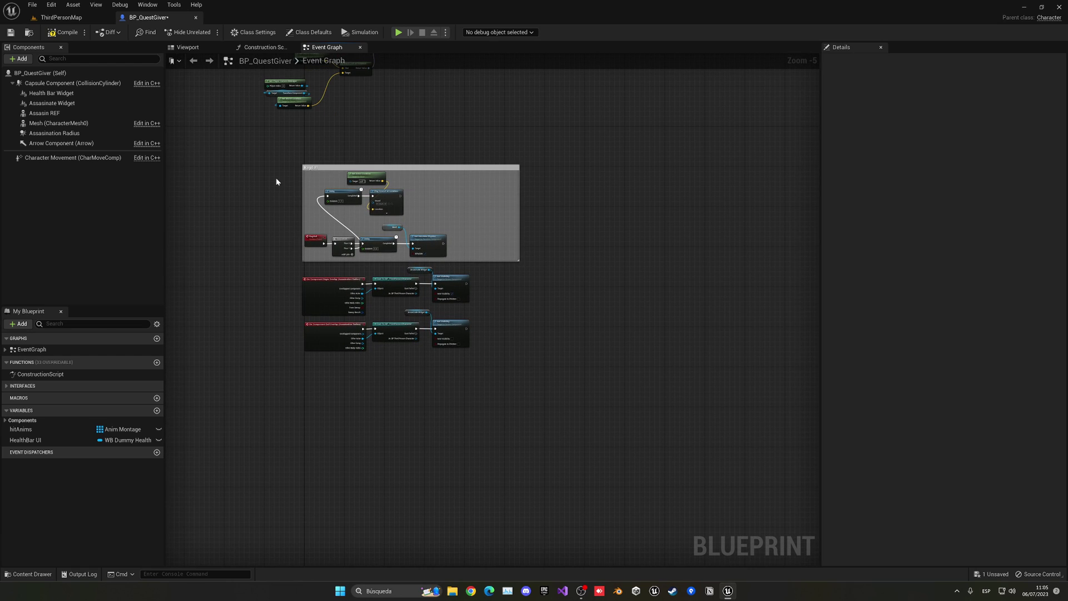
pyautogui.moveTo(298, 186); pyautogui.dragTo(538, 266)
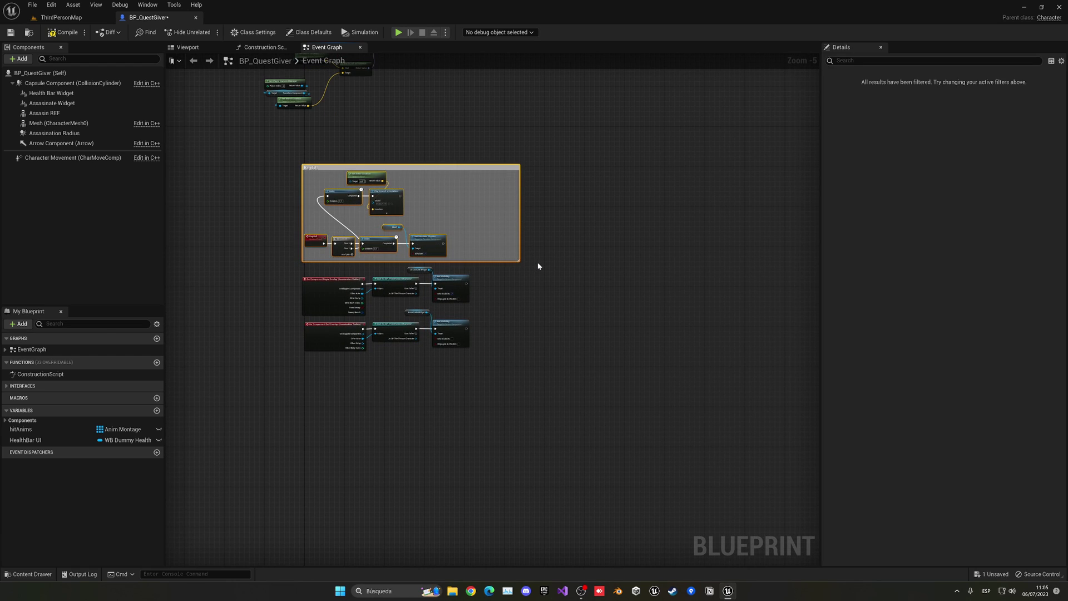
pyautogui.press('Delete')
# - Delete the Health Bar Widget getter node near Event Tick
pyautogui.moveTo(539, 267); pyautogui.dragTo(448, 267, button='right')
pyautogui.scroll(1, 484, 273)
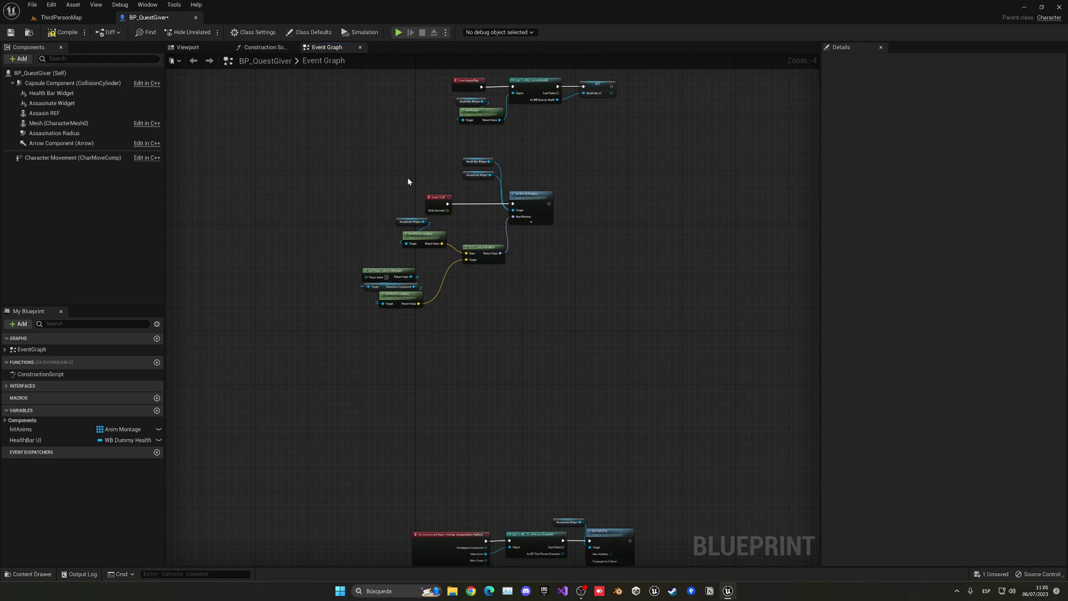
pyautogui.moveTo(408, 177); pyautogui.dragTo(483, 221)
pyautogui.click(483, 220)
pyautogui.scroll(3, 476, 191)
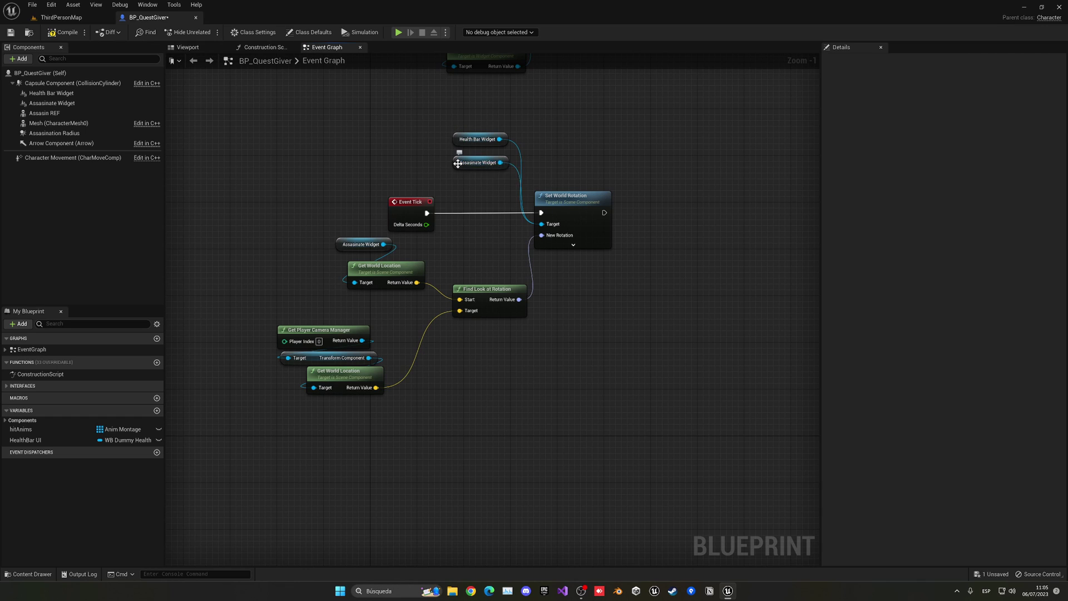
pyautogui.click(460, 161)
pyautogui.click(456, 143)
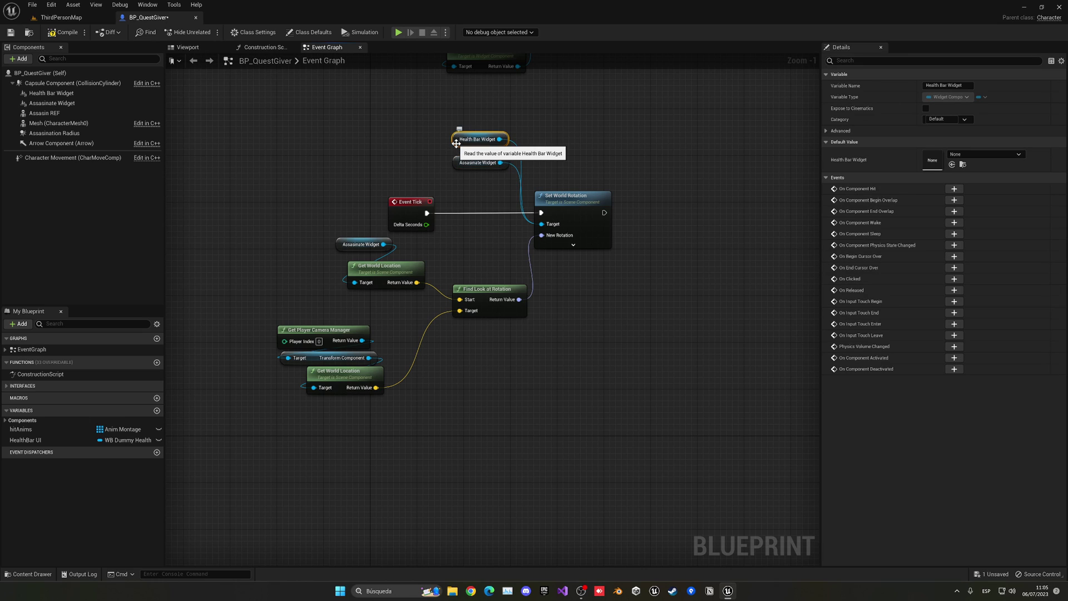
pyautogui.press('Delete')
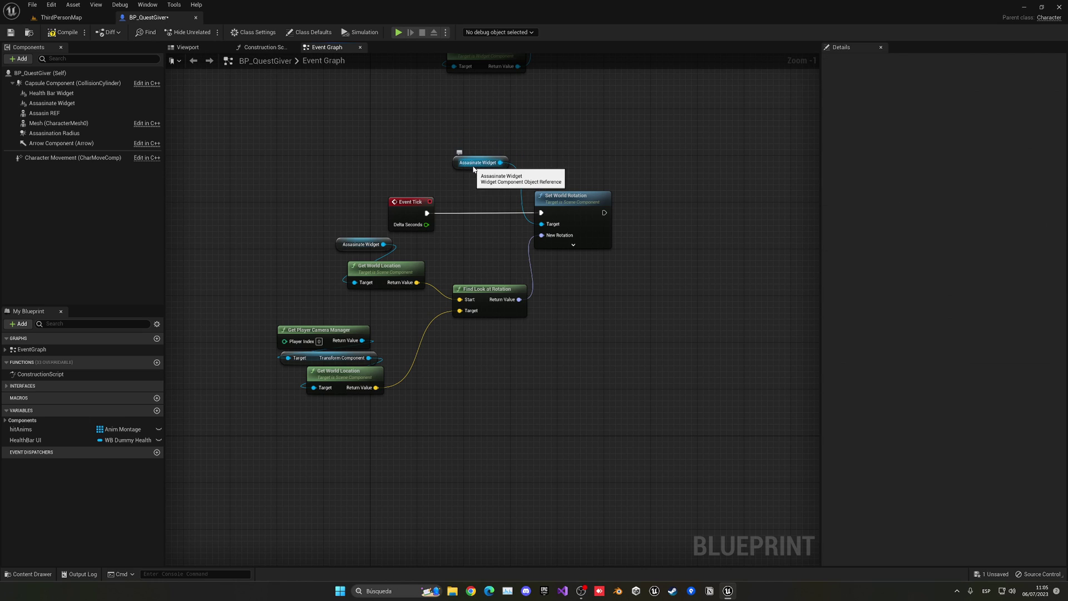
# - Delete the Event BeginPlay, Cast To WB_DummyHealth, SET and Get Widget nodes
pyautogui.click(474, 165)
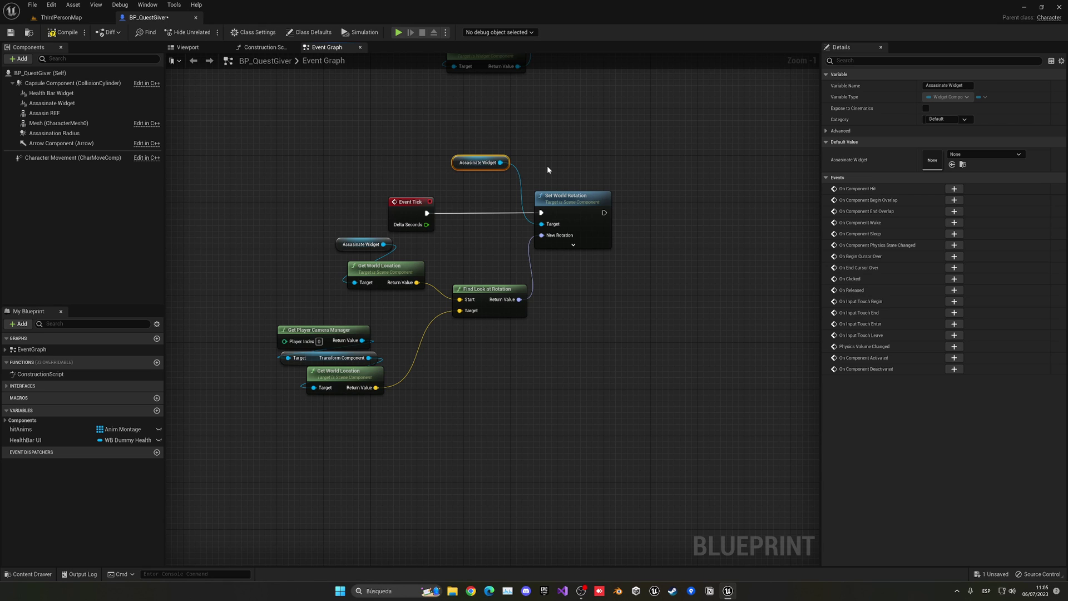
pyautogui.moveTo(615, 167); pyautogui.dragTo(468, 349, button='right')
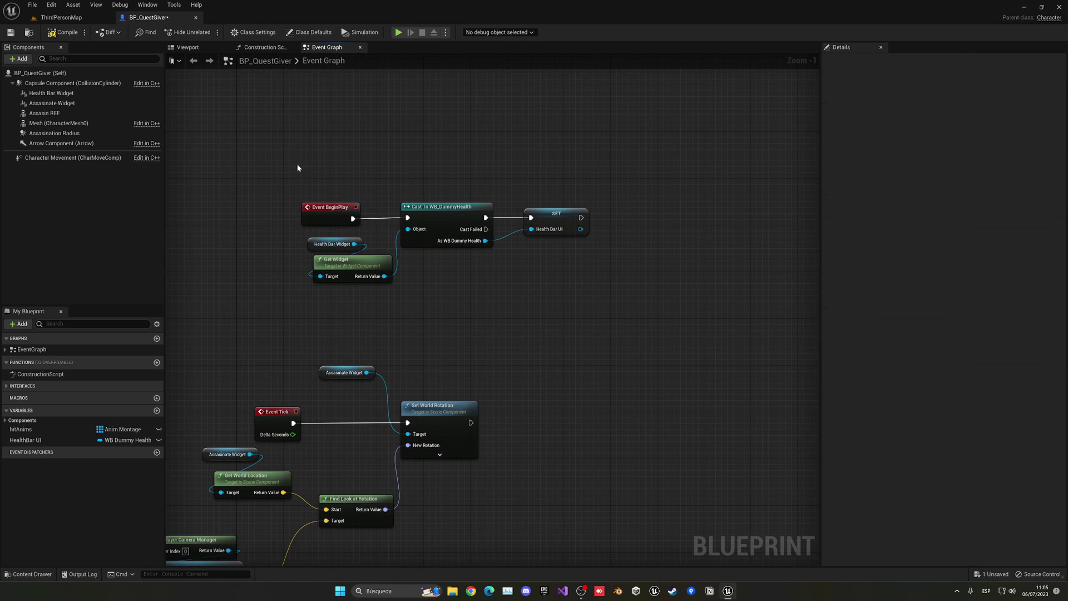
pyautogui.moveTo(274, 155); pyautogui.dragTo(638, 326)
pyautogui.press('Delete')
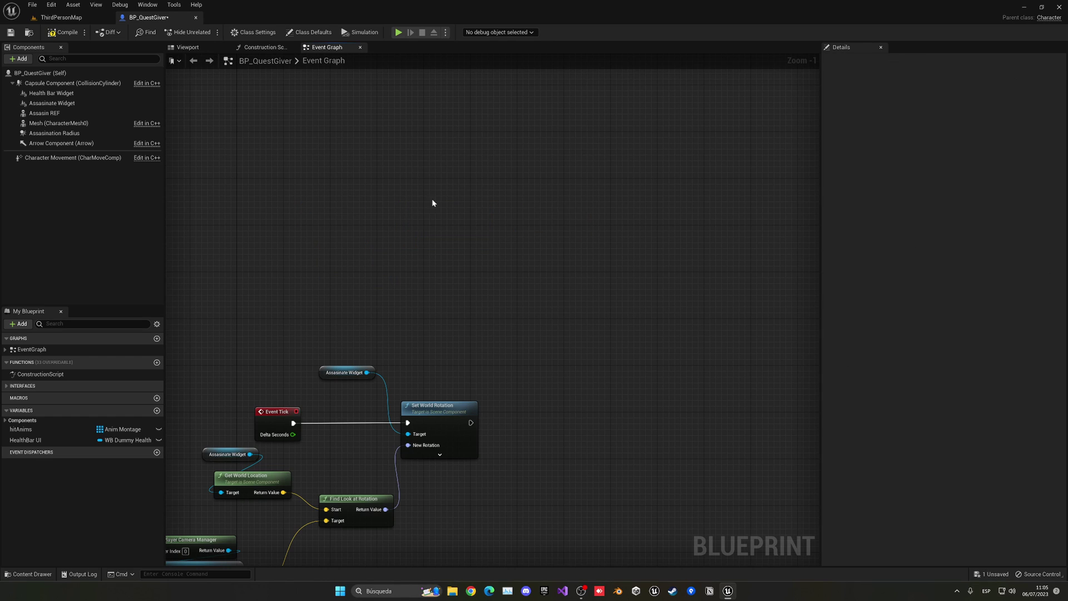
pyautogui.hotkey('ctrl', 'z')
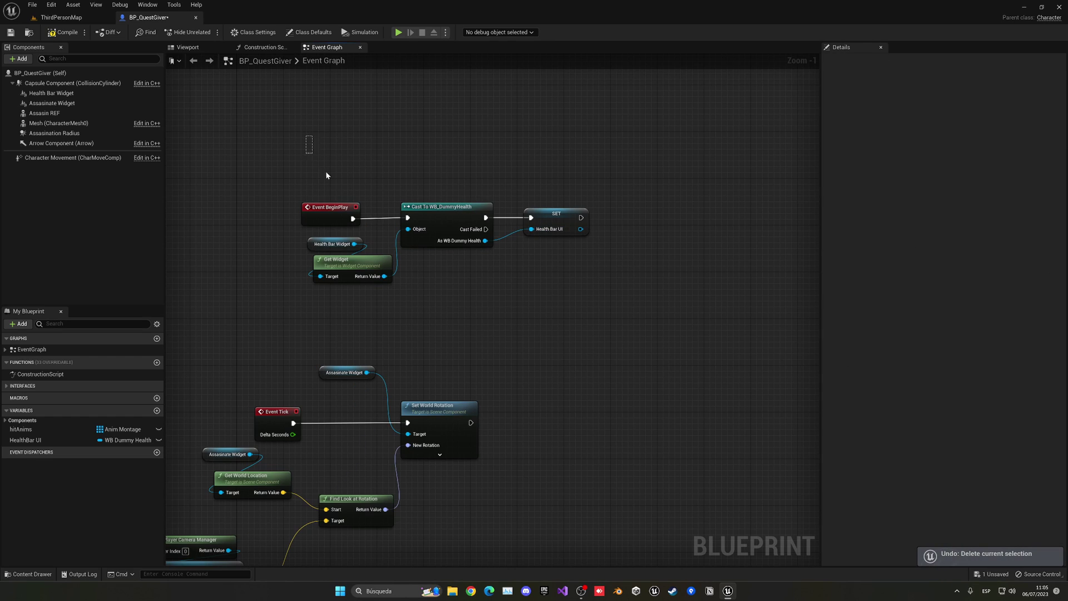
pyautogui.moveTo(326, 172); pyautogui.dragTo(542, 289)
pyautogui.press('Delete')
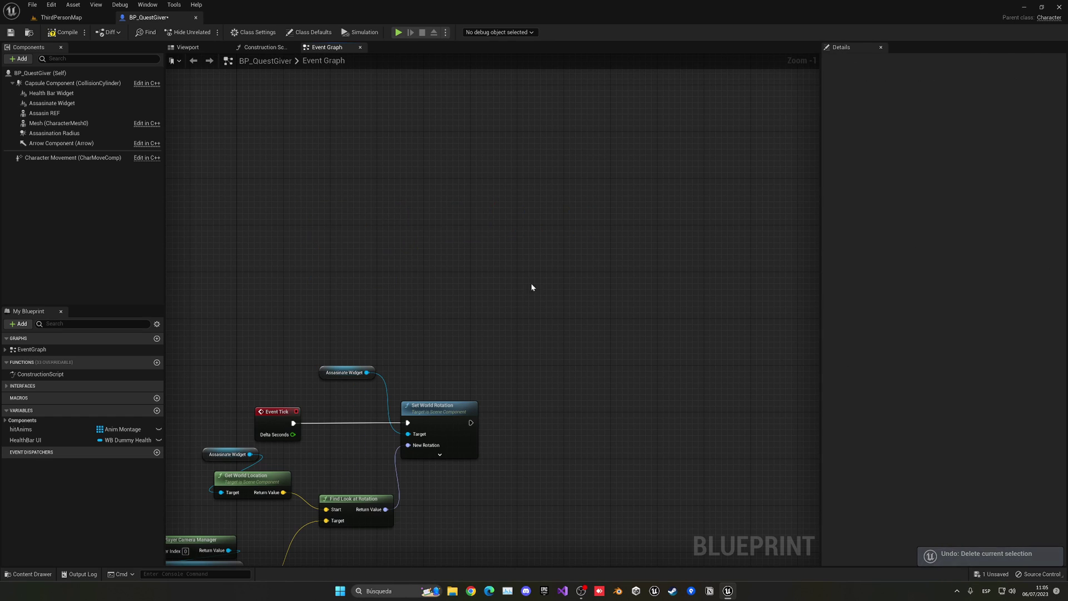
# - In the Viewport, delete the Assasin REF and Health Bar Widget components
pyautogui.click(209, 49)
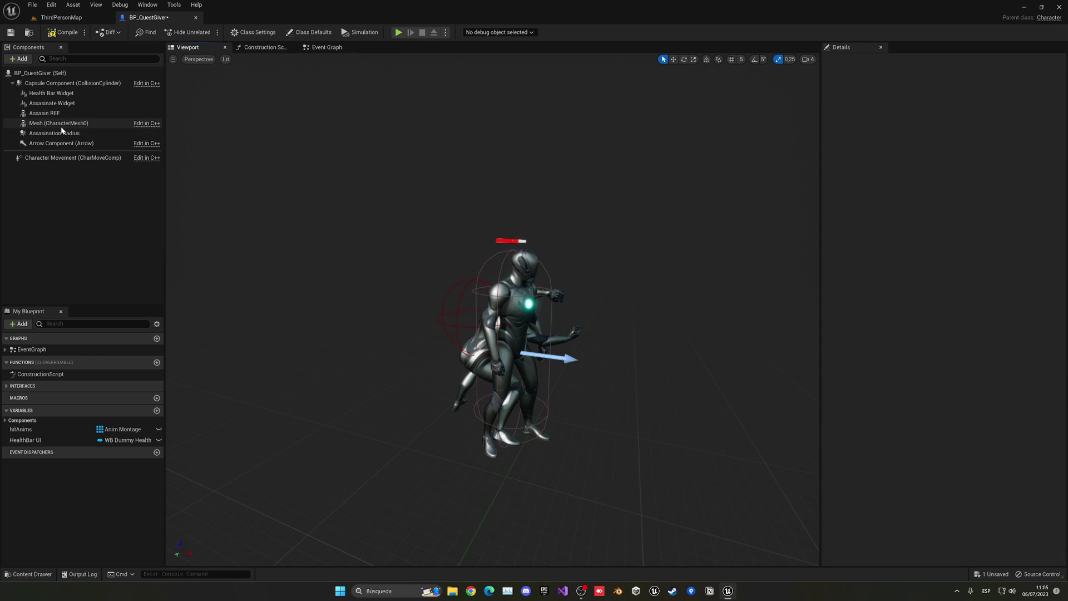
pyautogui.click(45, 113)
pyautogui.moveTo(417, 245); pyautogui.dragTo(384, 161, button='middle')
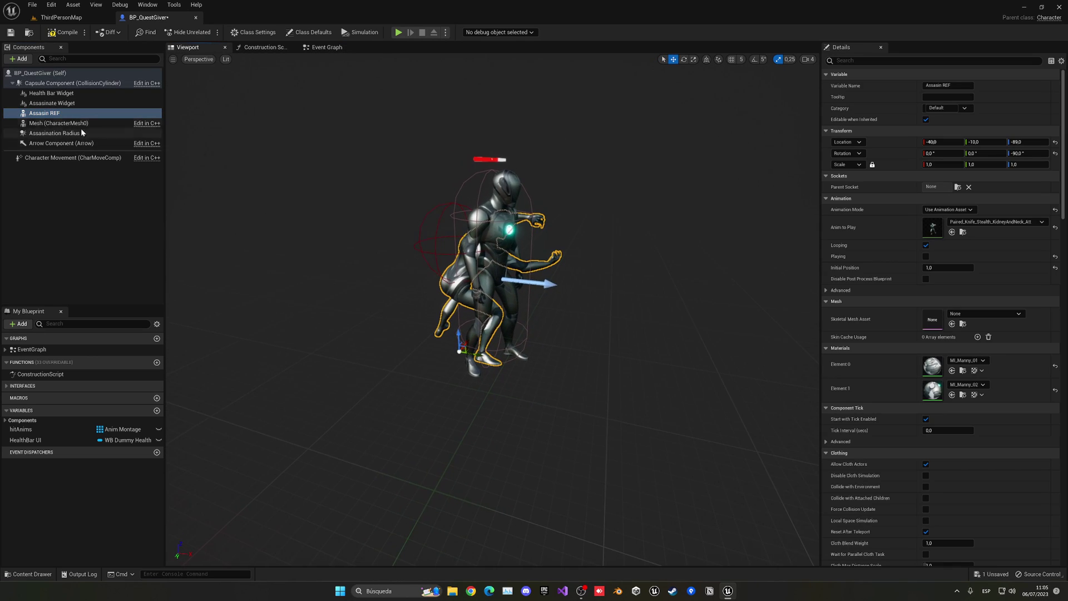
pyautogui.click(84, 113)
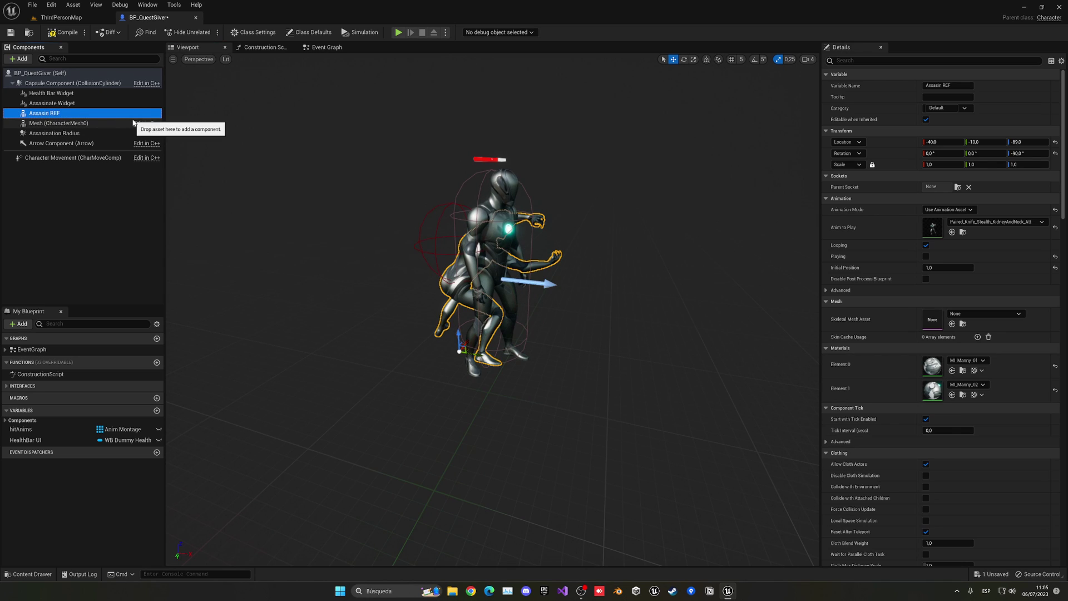
pyautogui.press('Delete')
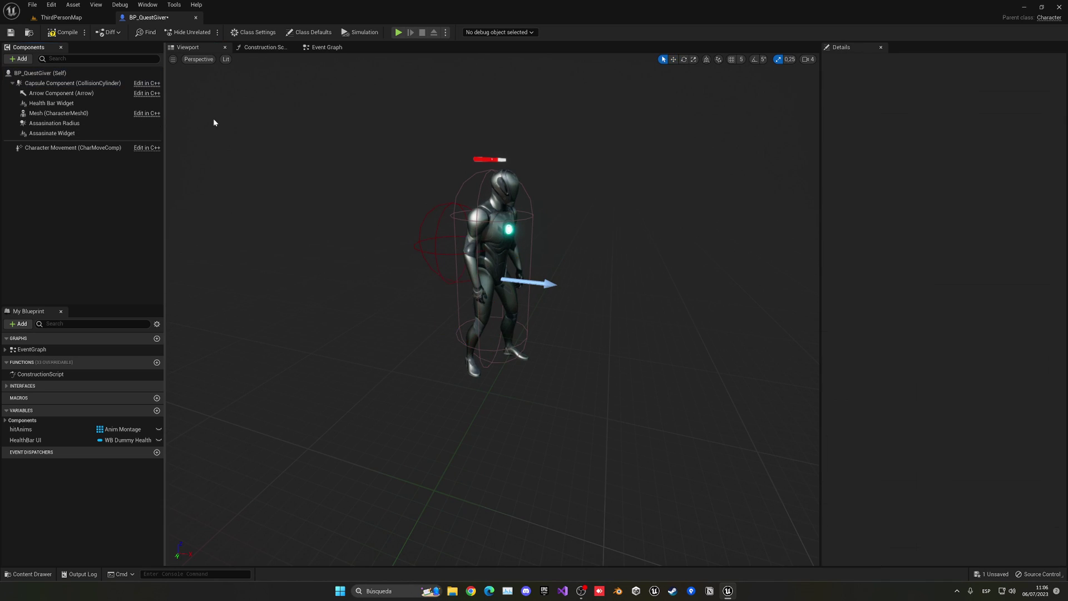
pyautogui.click(78, 104)
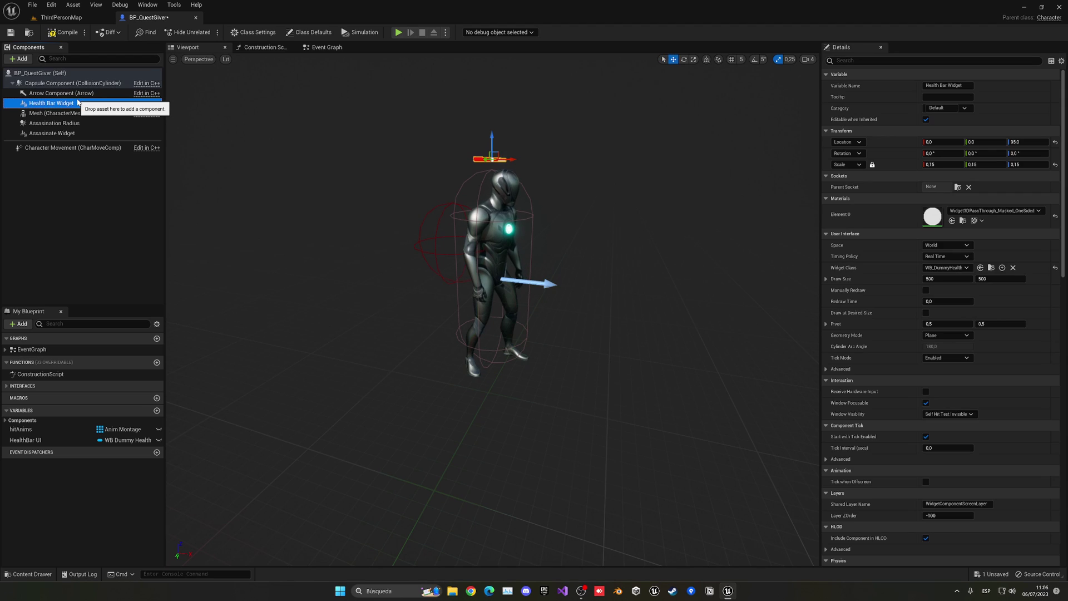
pyautogui.press('Delete')
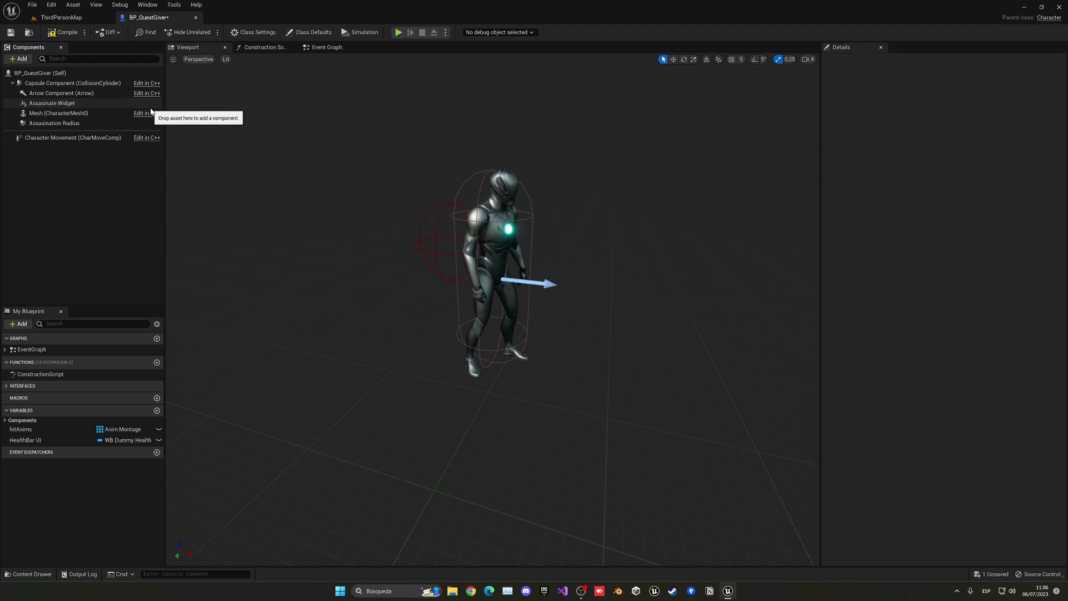
pyautogui.click(53, 124)
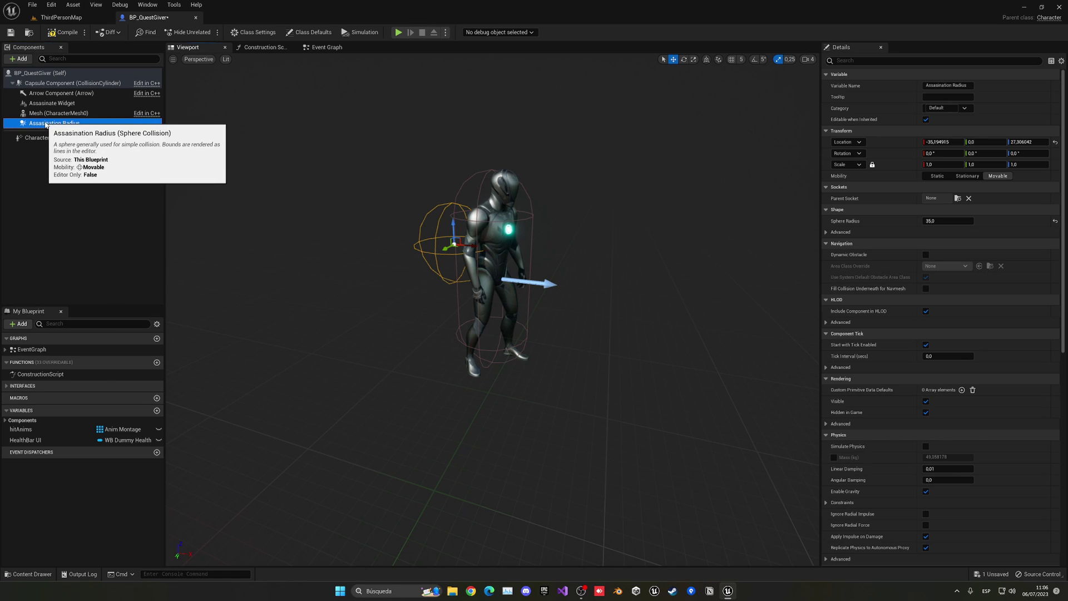
# - Rename the Assasination Radius component to Trigger Radius
pyautogui.click(49, 125)
pyautogui.hotkey('shift', 'Home')
pyautogui.write('Tr')
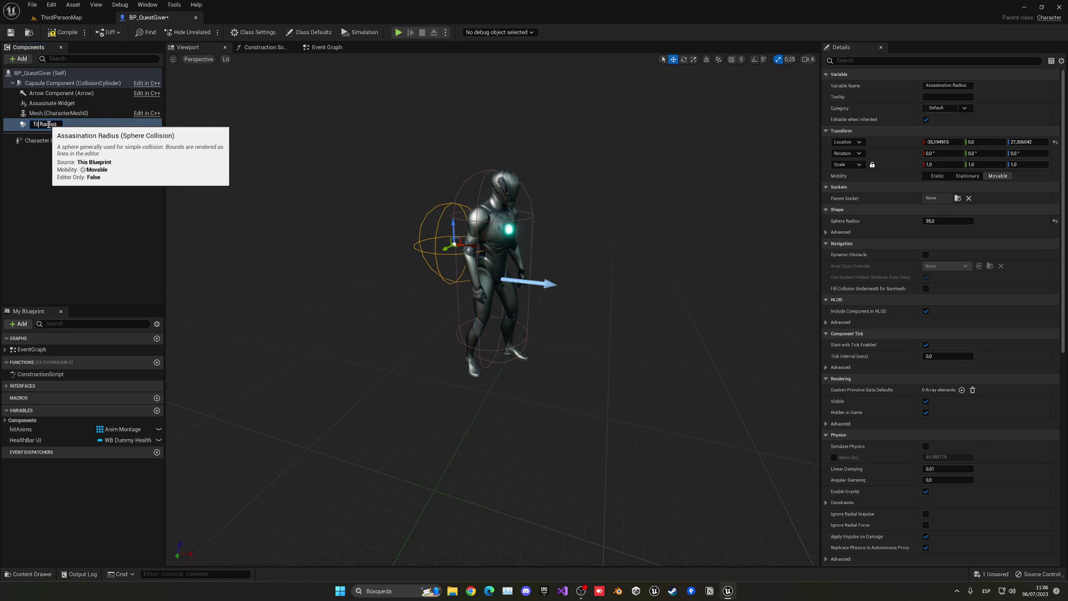
pyautogui.write('igger')
pyautogui.press('Return')
# - Set the Trigger Radius sphere radius to 70 and move it forward along X
pyautogui.moveTo(463, 278); pyautogui.dragTo(463, 278, button='right')
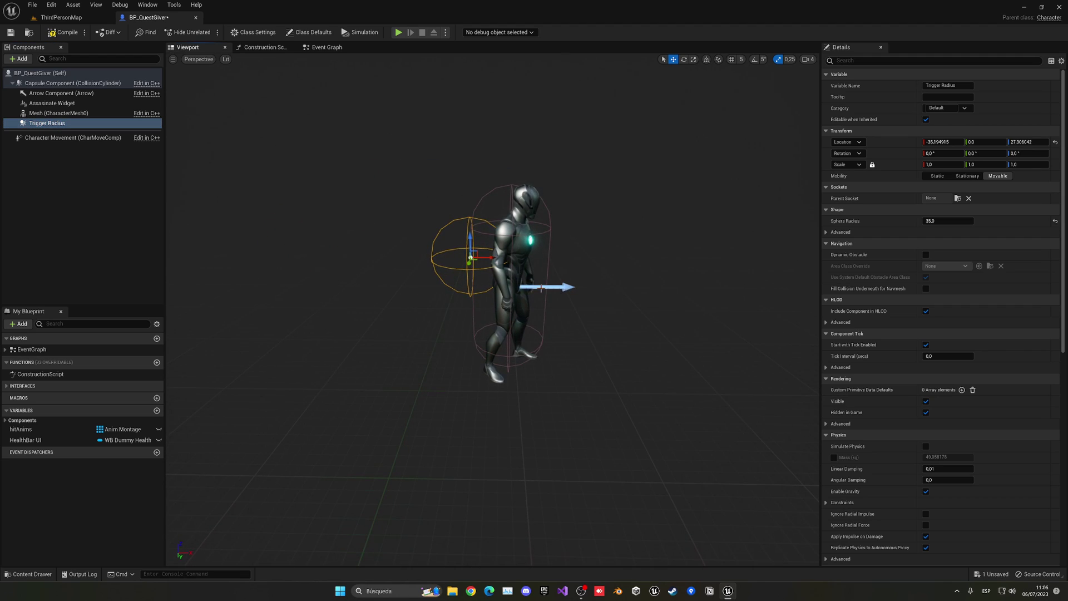
pyautogui.hotkey('ctrl', 'z')
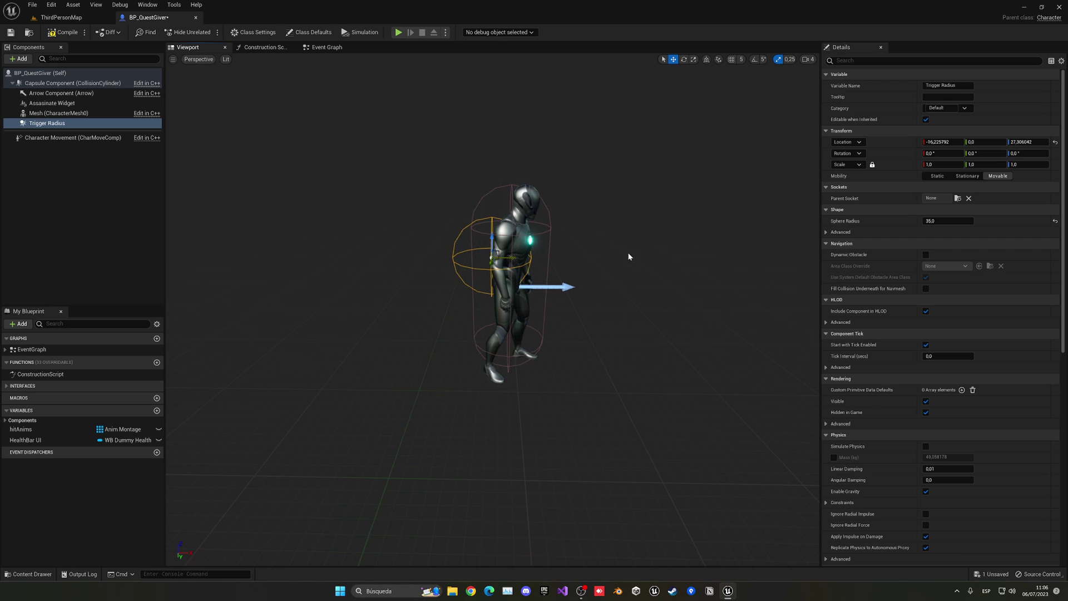
pyautogui.moveTo(587, 272); pyautogui.dragTo(562, 276, button='right')
pyautogui.moveTo(484, 286); pyautogui.dragTo(524, 287)
pyautogui.click(936, 221)
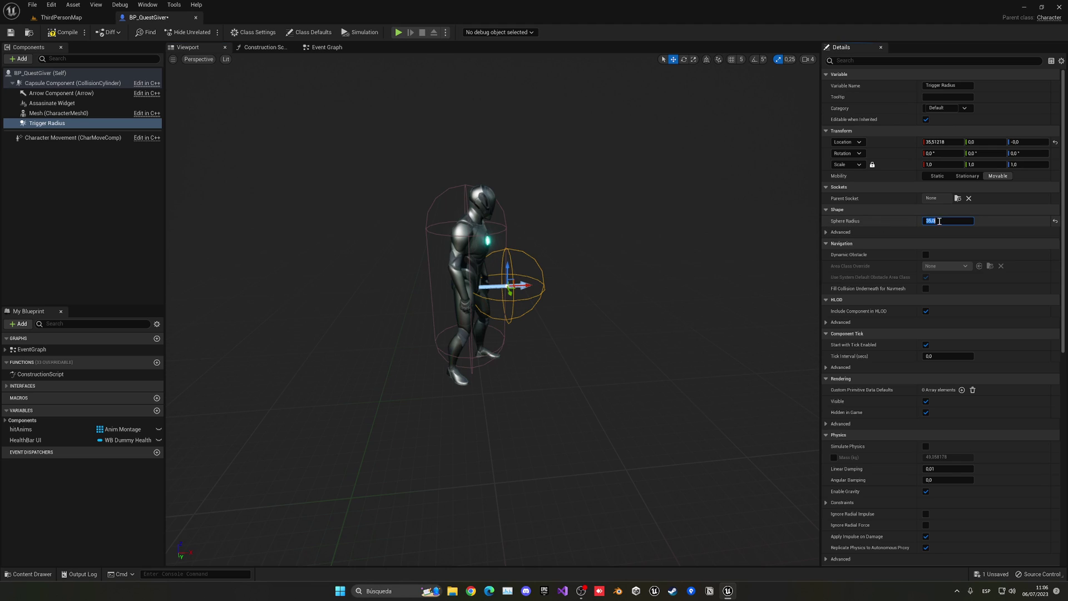
pyautogui.write('70')
pyautogui.press('Return')
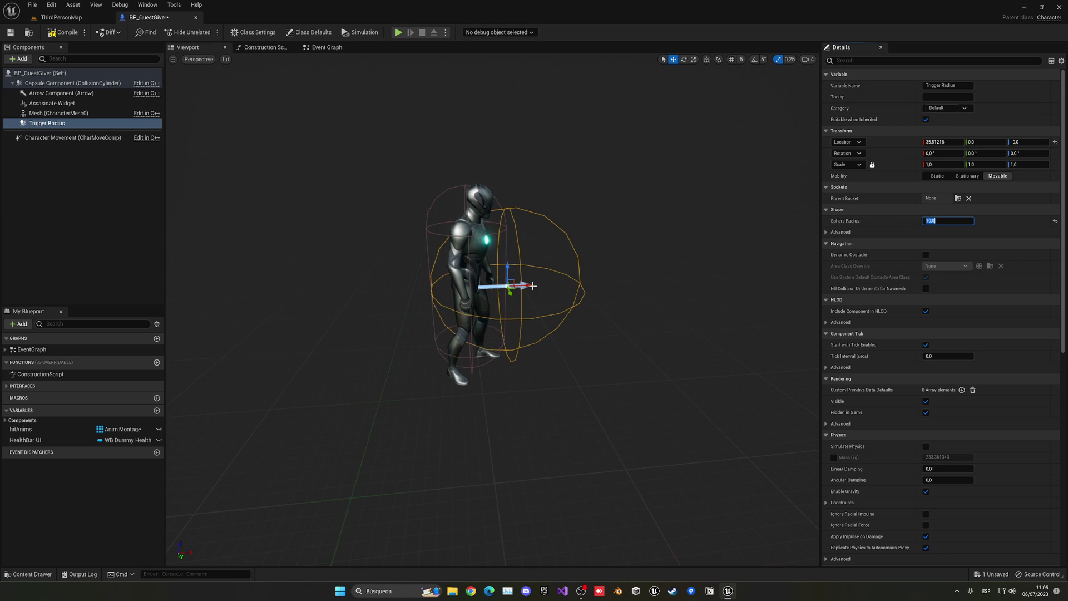
pyautogui.moveTo(529, 286); pyautogui.dragTo(521, 285)
pyautogui.moveTo(521, 285); pyautogui.dragTo(501, 303, button='right')
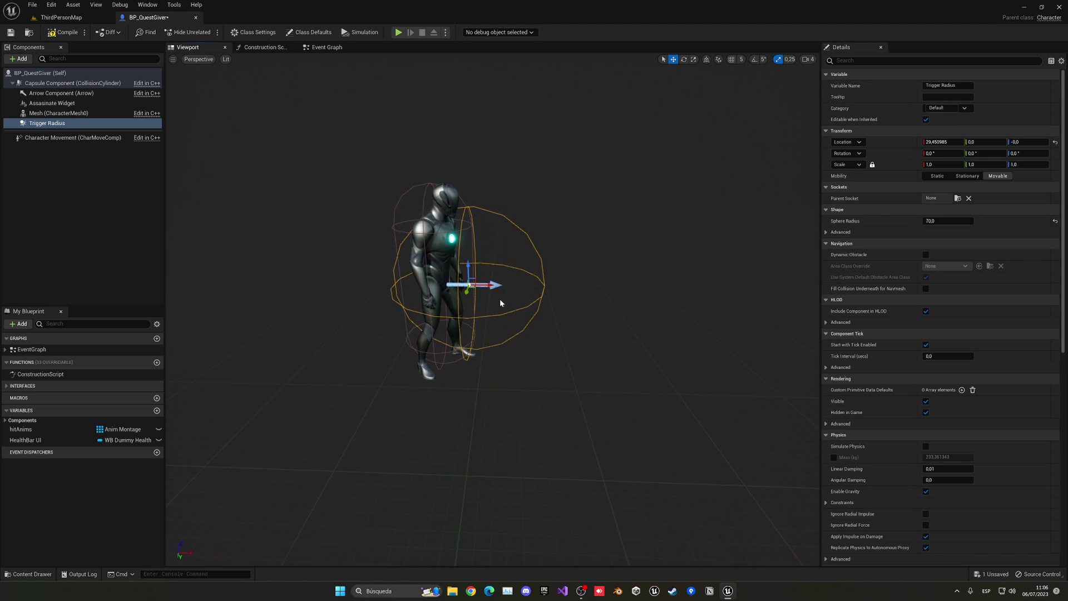
pyautogui.moveTo(487, 286); pyautogui.dragTo(503, 286)
pyautogui.moveTo(504, 287); pyautogui.dragTo(534, 297, button='right')
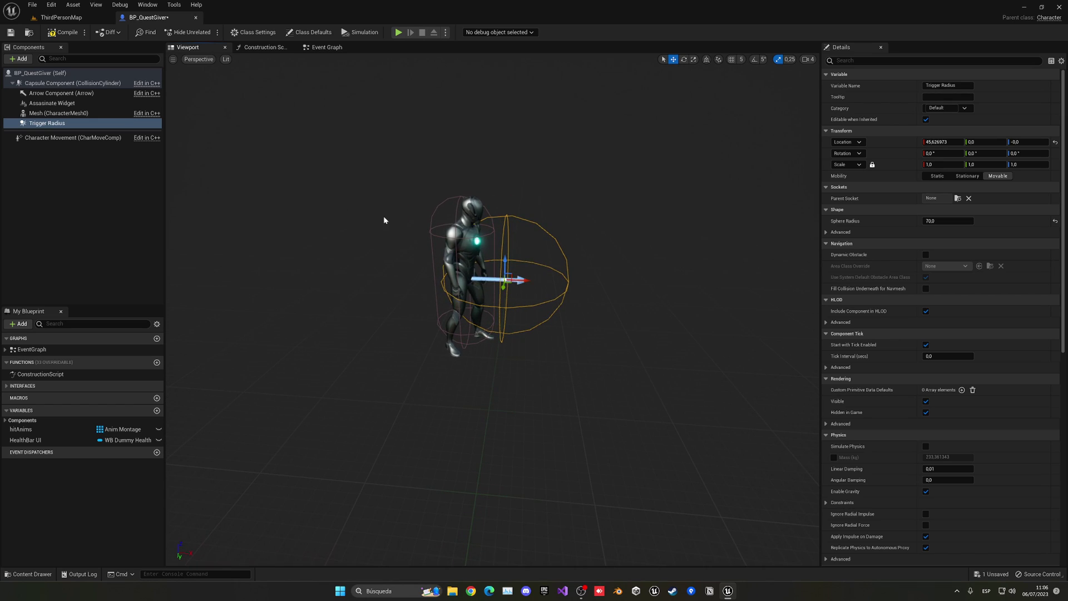
# - Remove BPI Assassination in Class Settings, keeping Stealth Back Assasin as a blueprint function
pyautogui.click(251, 34)
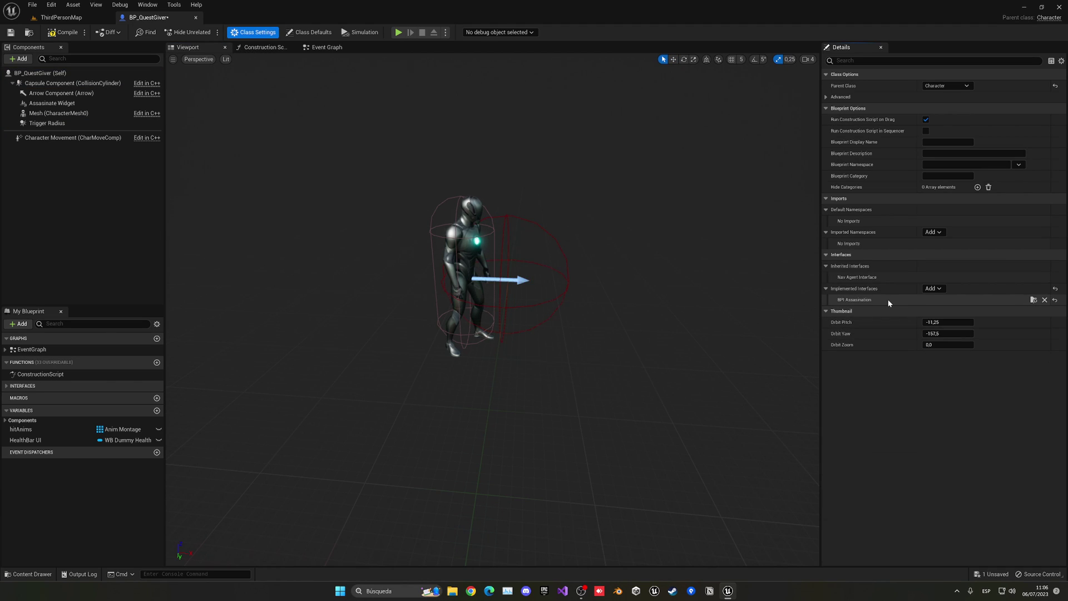
pyautogui.click(1045, 301)
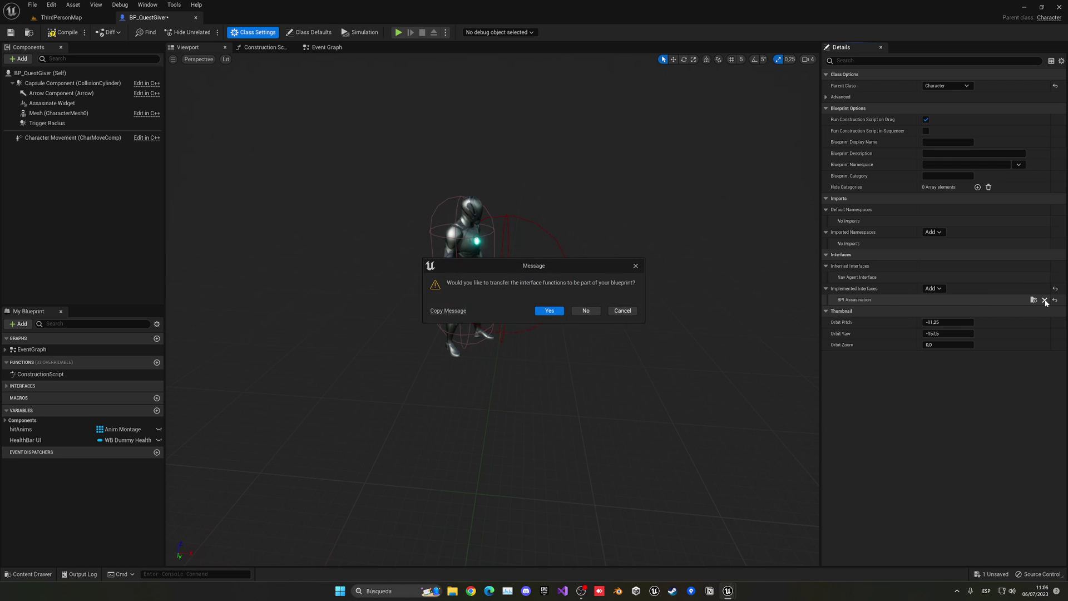
pyautogui.click(549, 311)
pyautogui.click(53, 385)
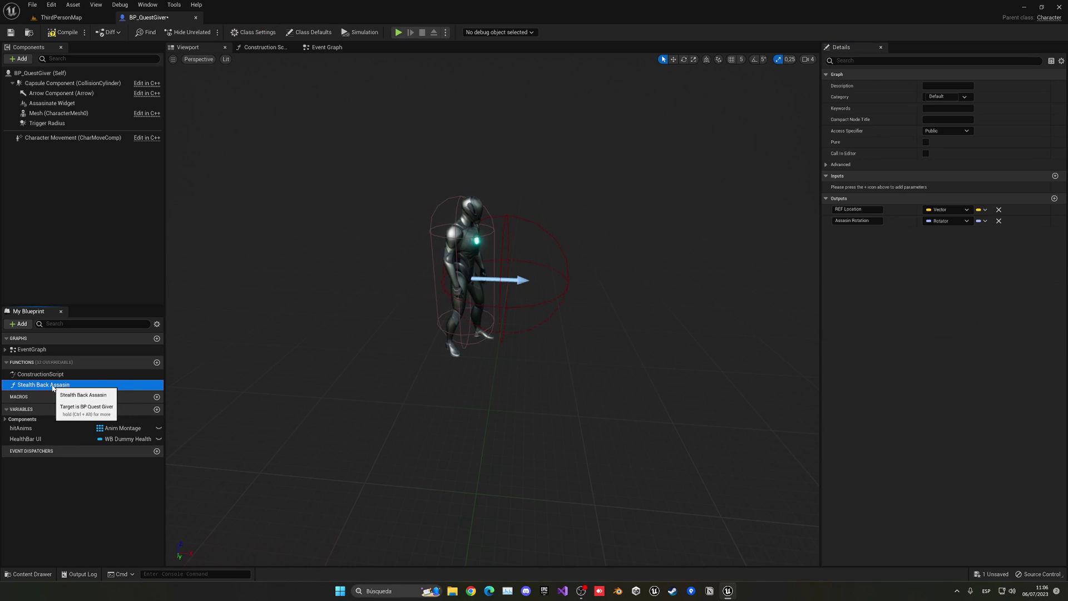